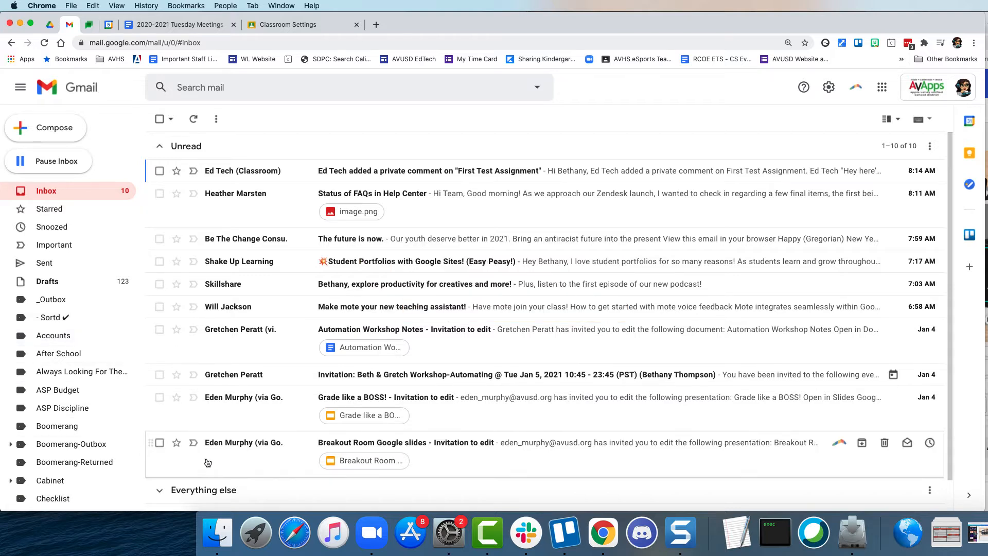
scroll(227, 434, down, 2)
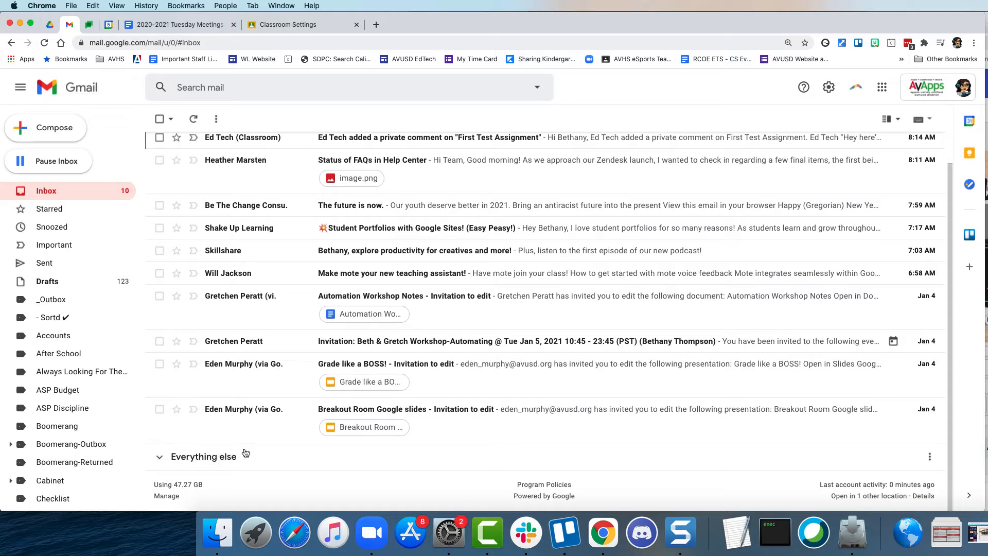
scroll(244, 415, up, 2)
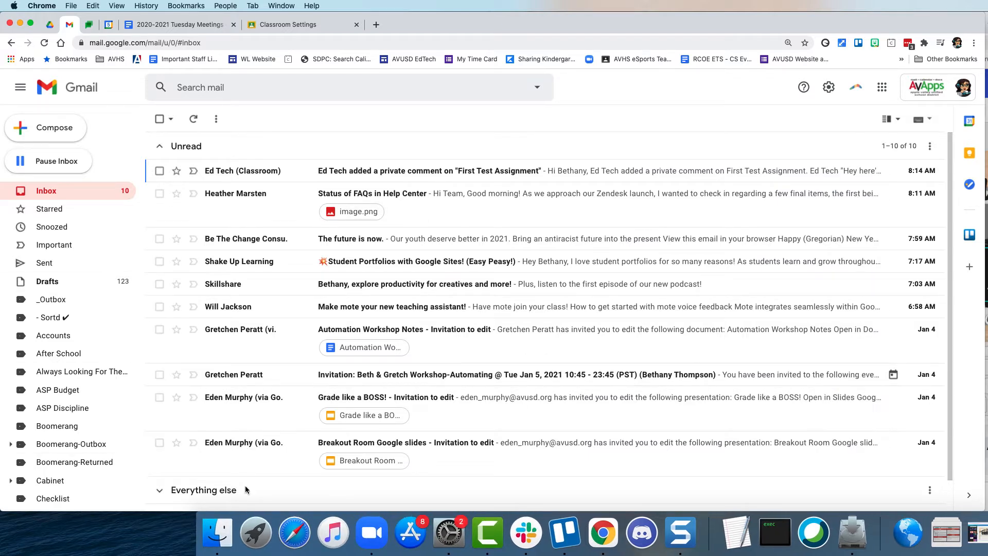
scroll(239, 477, down, 2)
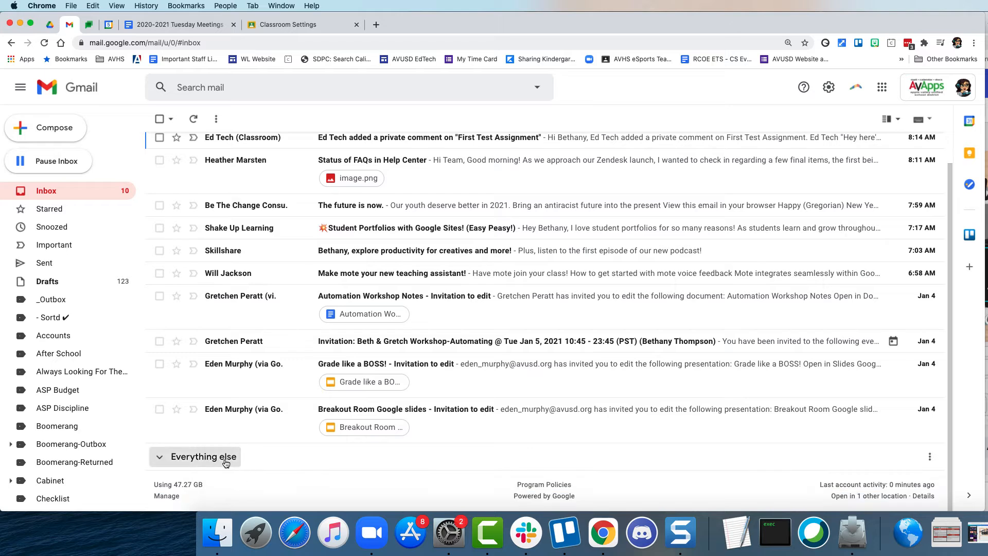
click(224, 462)
click(225, 462)
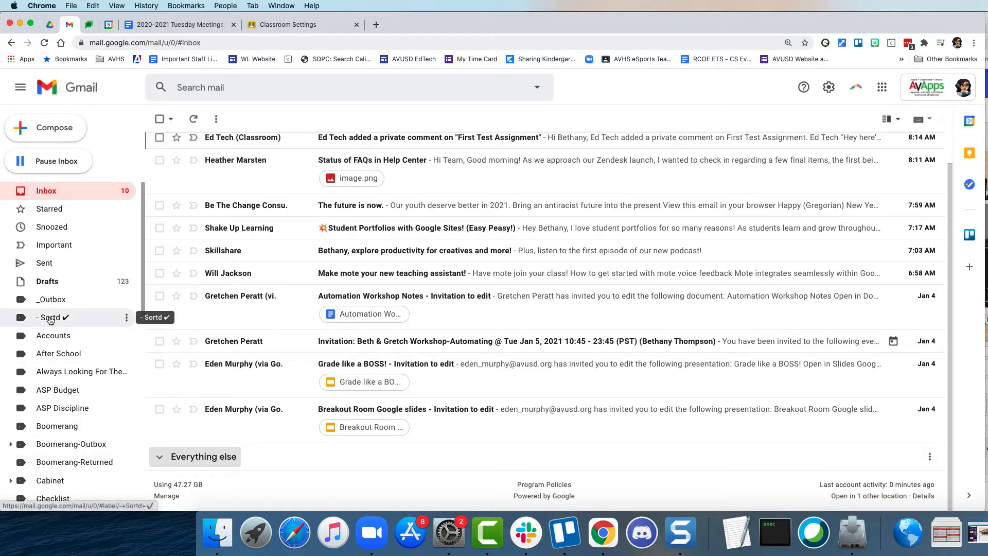
Step: Remove the After School label from the label list and confirm its deletion
scroll(52, 394, down, 3)
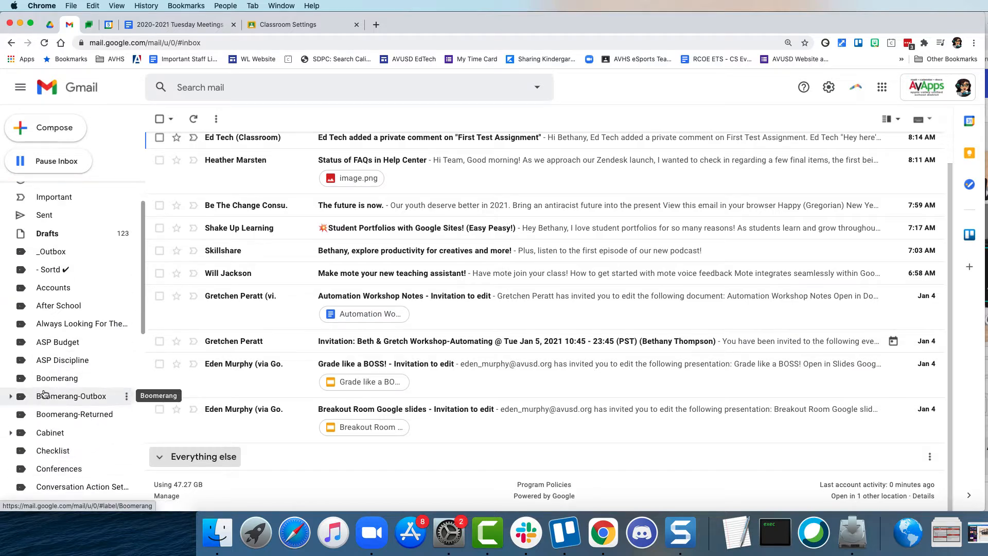
scroll(45, 392, down, 5)
scroll(44, 388, up, 7)
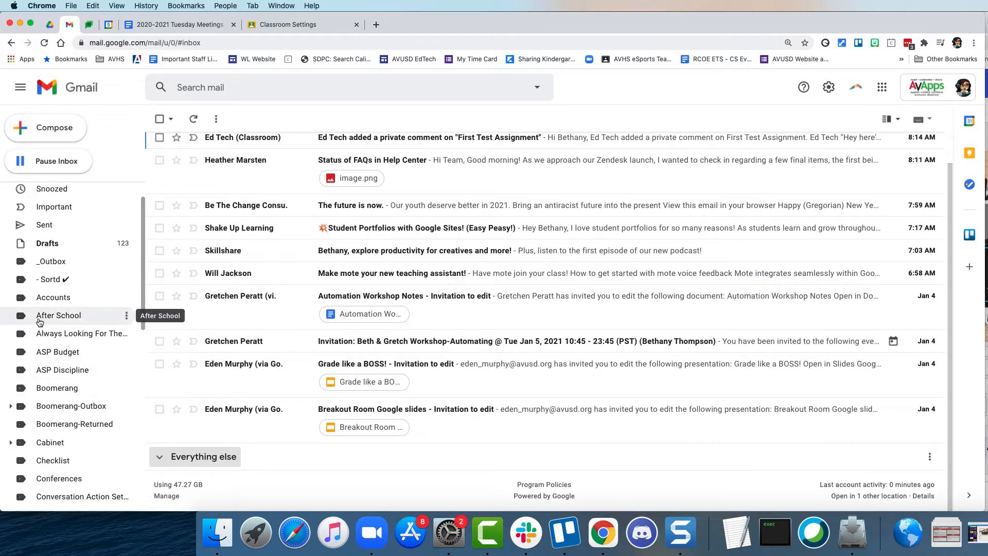
click(126, 319)
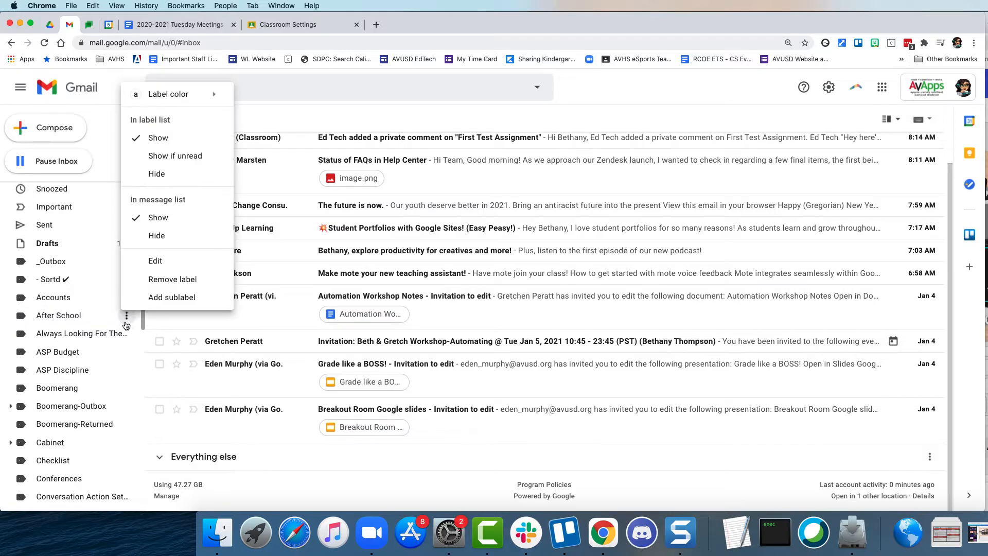
click(157, 281)
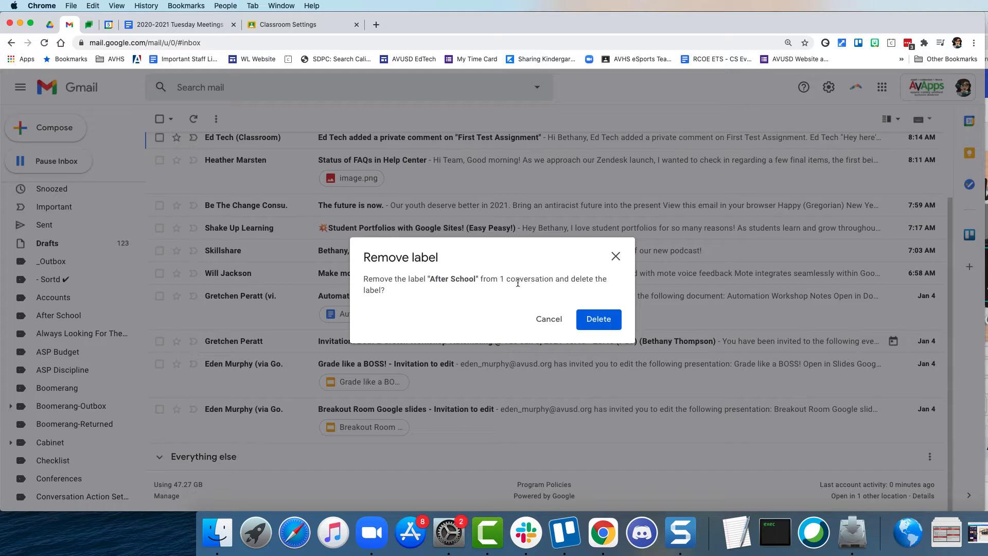
click(598, 324)
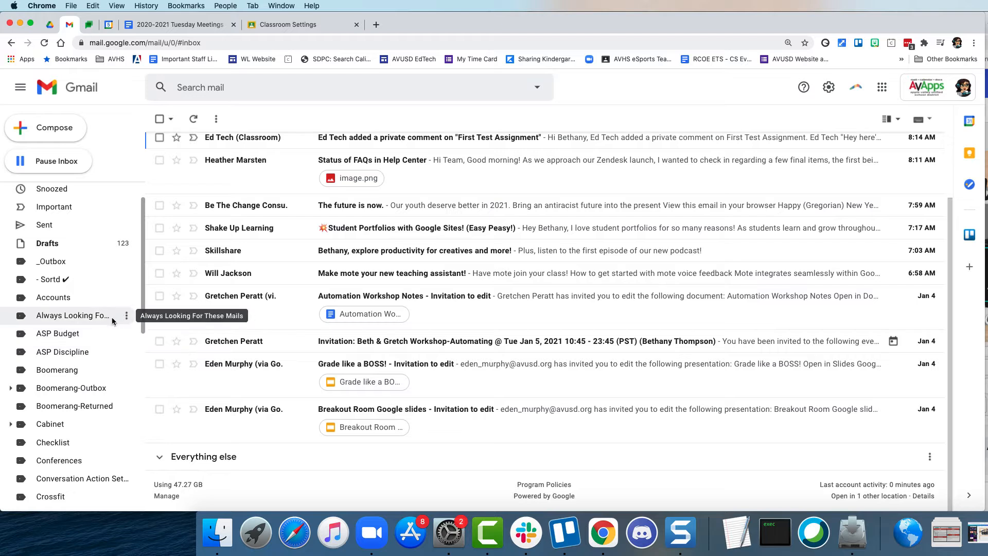
Step: Delete the December Work Days and Crossfit labels
scroll(102, 349, down, 1)
scroll(103, 346, down, 4)
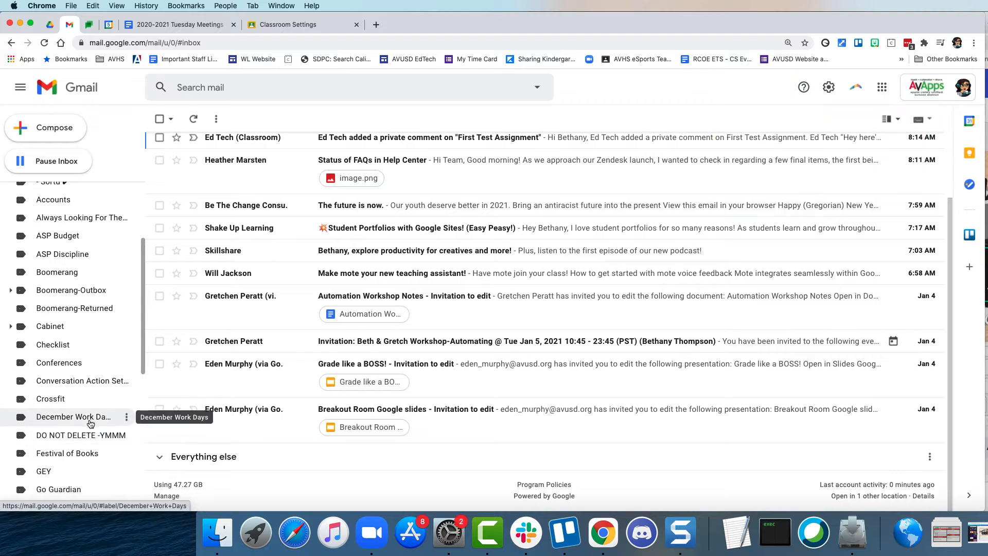
click(127, 420)
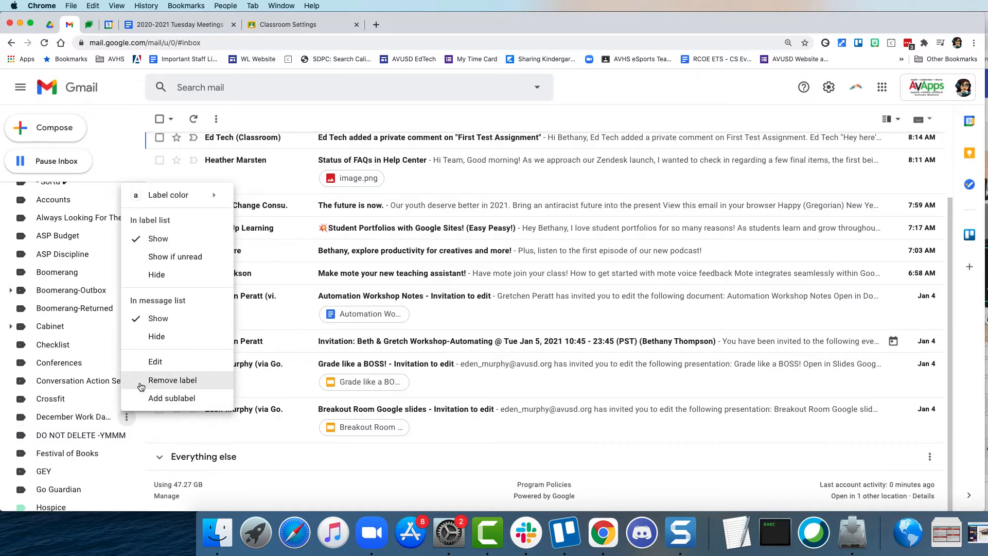
click(141, 381)
click(597, 318)
click(127, 399)
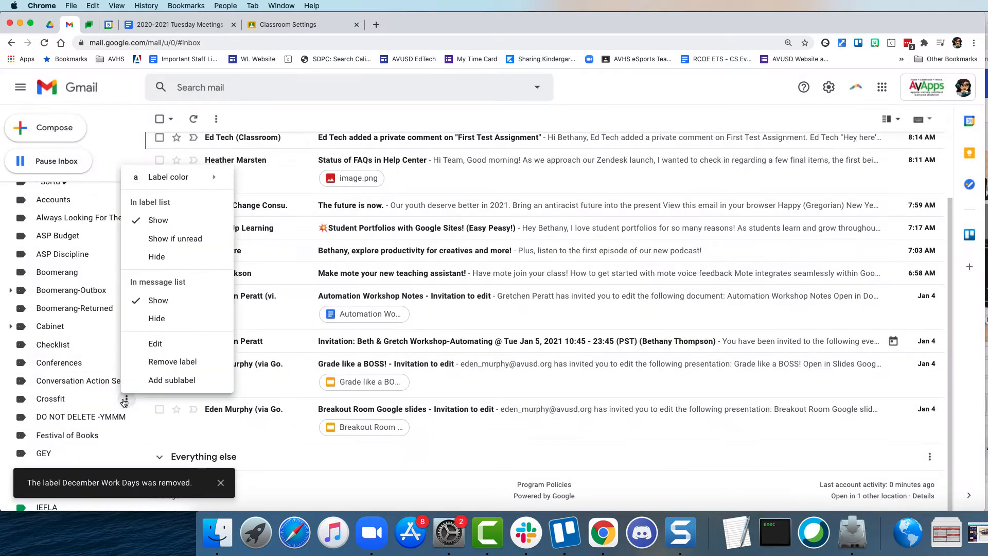
click(170, 360)
click(598, 314)
Step: Delete the GEY label and the Cabinet label together with all its sublabels
click(126, 435)
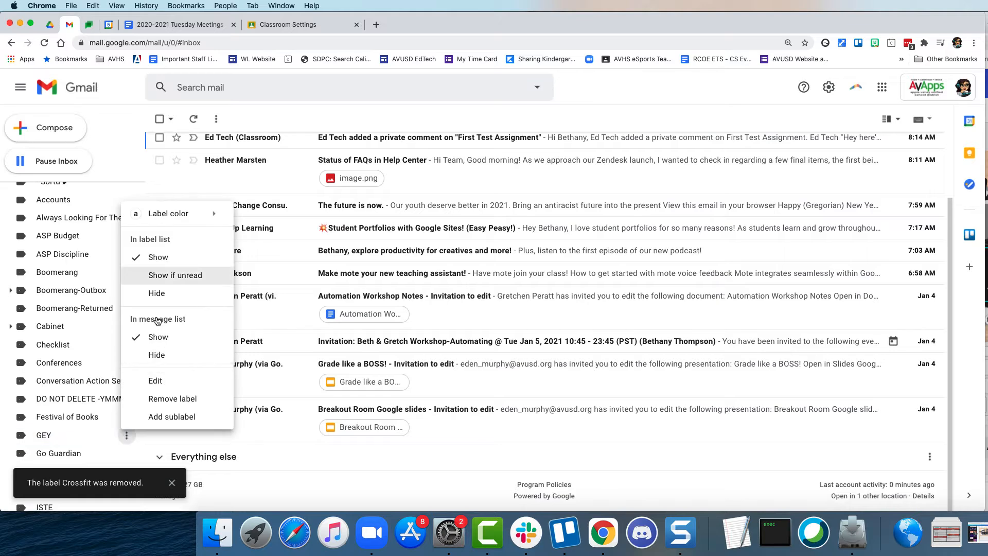
click(166, 397)
click(598, 314)
click(127, 326)
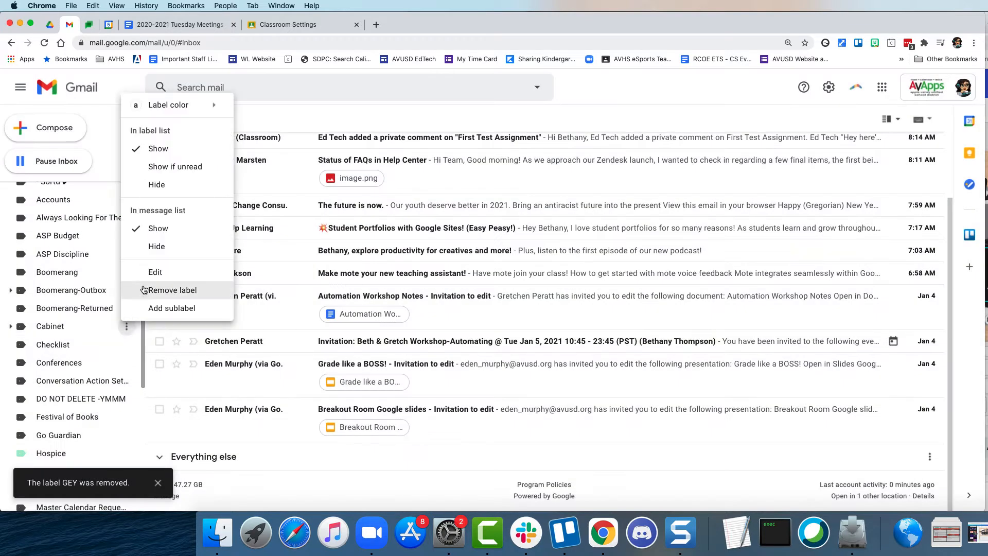
click(144, 290)
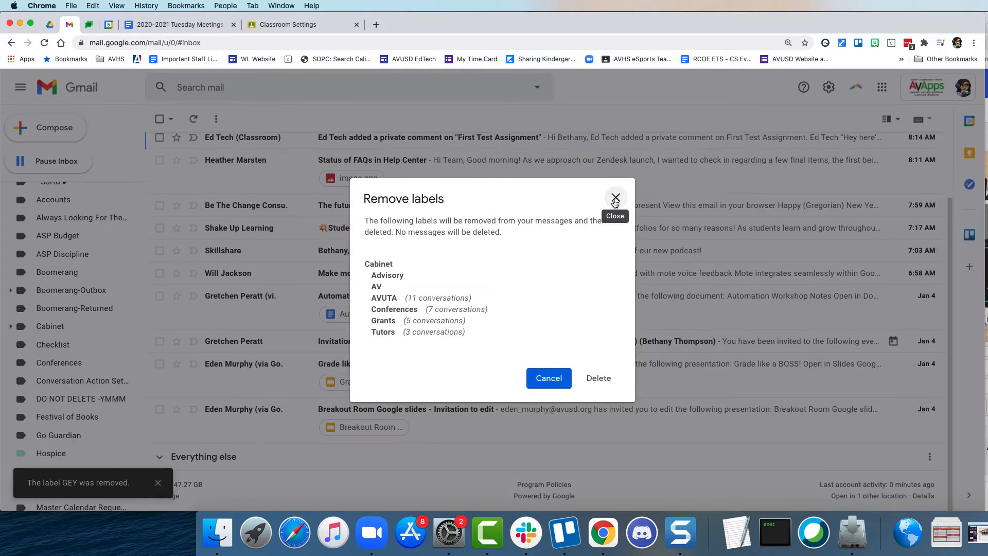
click(595, 380)
Step: Delete the Accounts and ASP Budget labels
scroll(129, 229, up, 1)
click(125, 222)
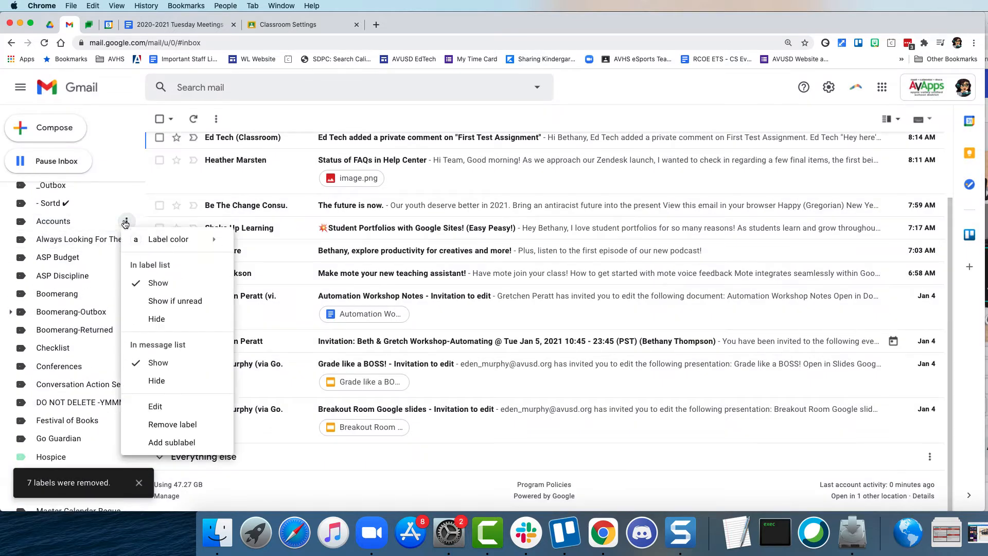
click(173, 424)
click(596, 318)
click(126, 240)
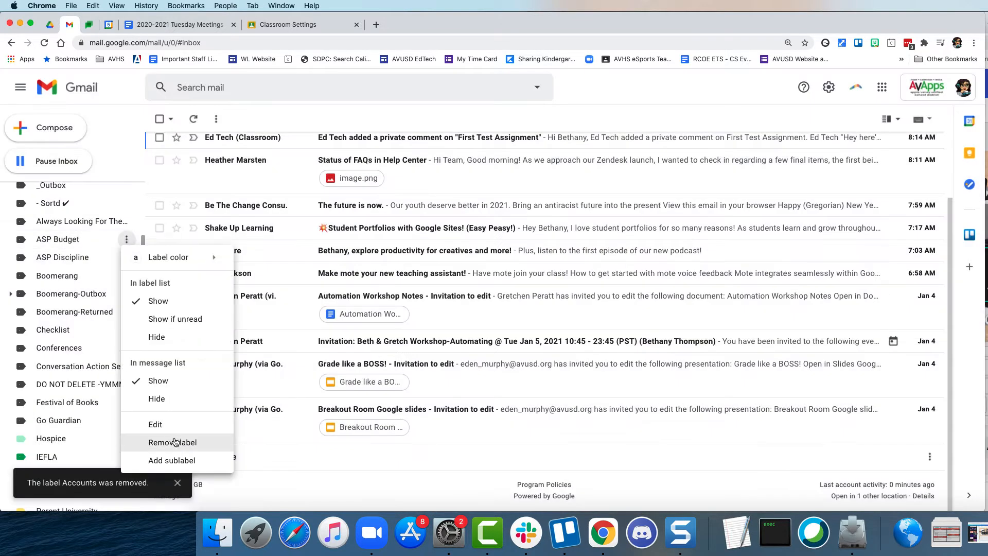
click(175, 441)
click(598, 319)
Step: Delete the ASP Discipline and Boomerang labels
click(127, 239)
click(173, 442)
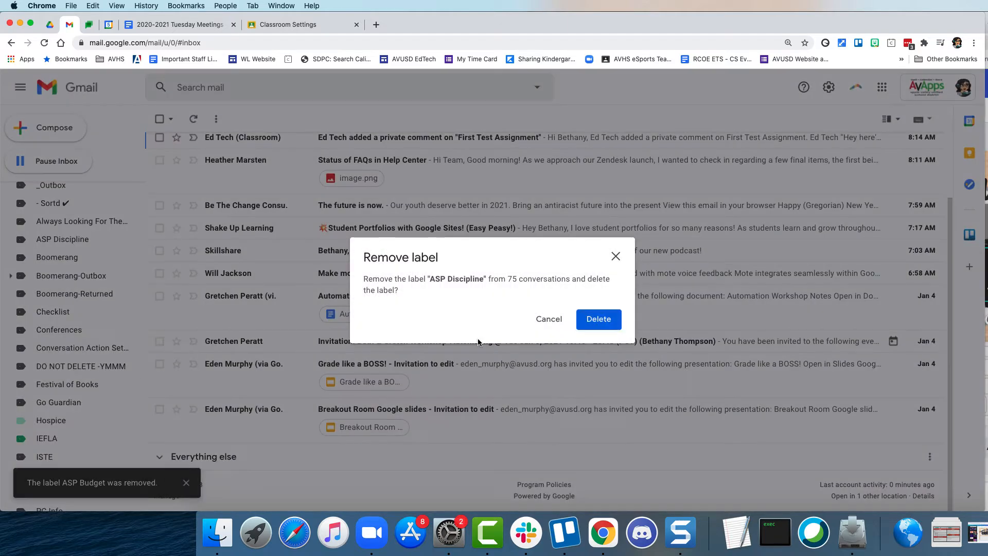
click(598, 319)
click(126, 239)
click(162, 442)
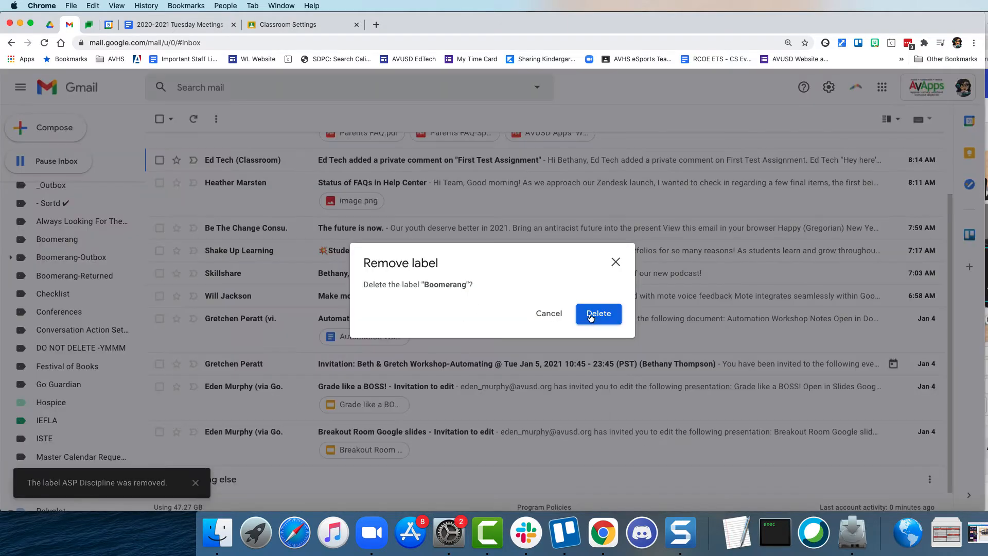
click(591, 318)
Step: Delete the Boomerang-Outbox label with its Cancelled sublabel, and the Boomerang-Returned label
click(126, 238)
click(162, 442)
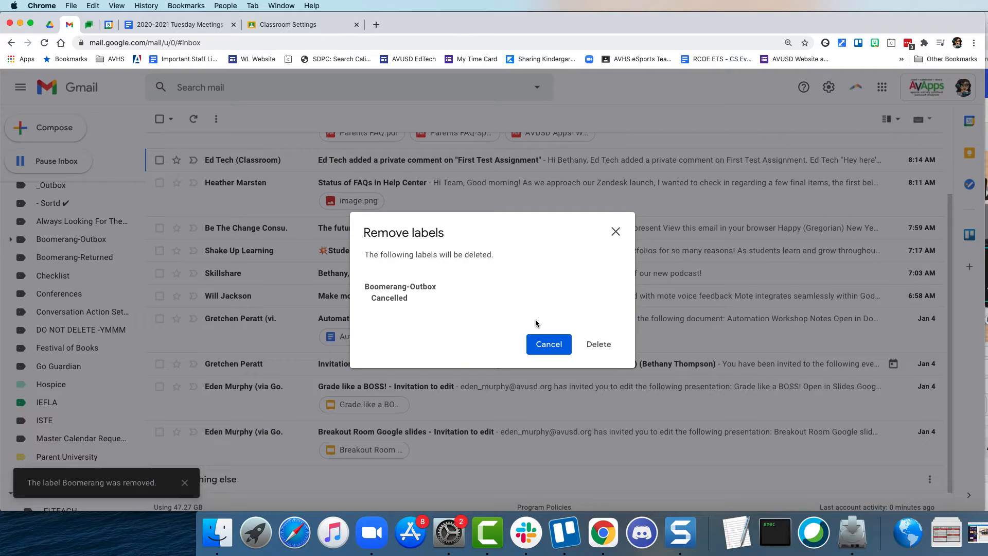
click(612, 349)
click(126, 238)
click(172, 440)
click(592, 319)
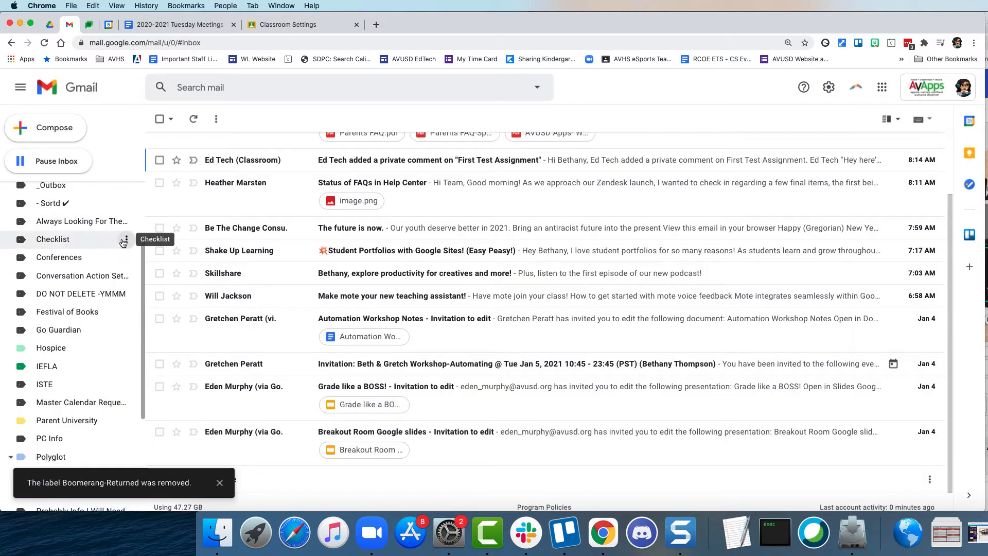
Step: Delete the Checklist and Conversation Action Settings labels, keeping the Conferences label
click(127, 239)
click(172, 442)
click(596, 317)
click(126, 239)
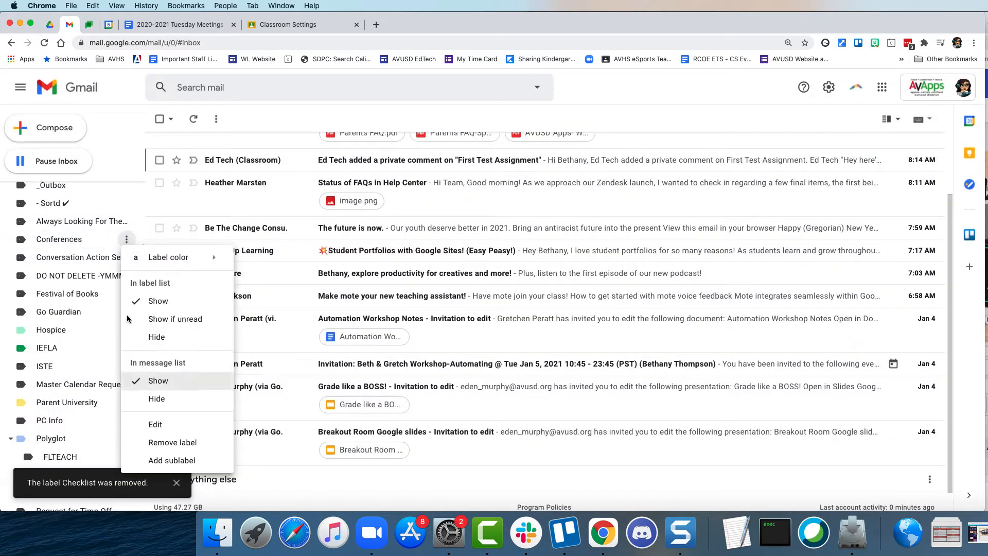
click(119, 257)
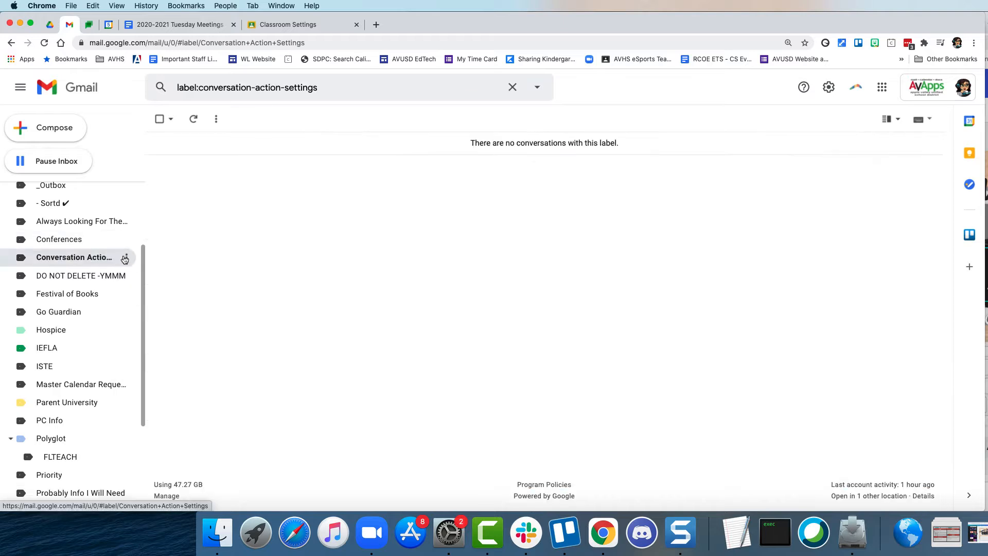
click(126, 257)
click(172, 458)
click(597, 315)
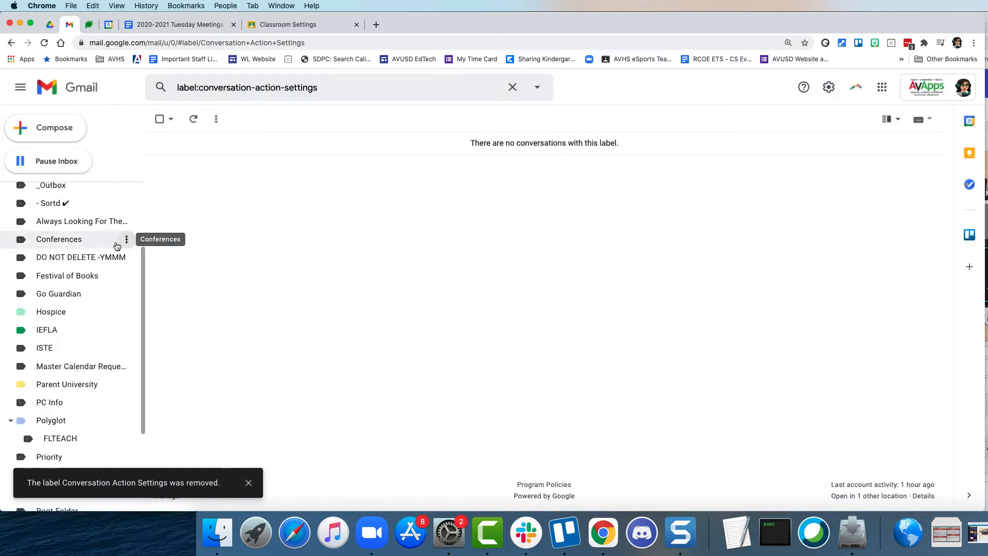
Step: Delete the Festival of Books and Go Guardian labels
click(126, 275)
click(172, 477)
click(597, 317)
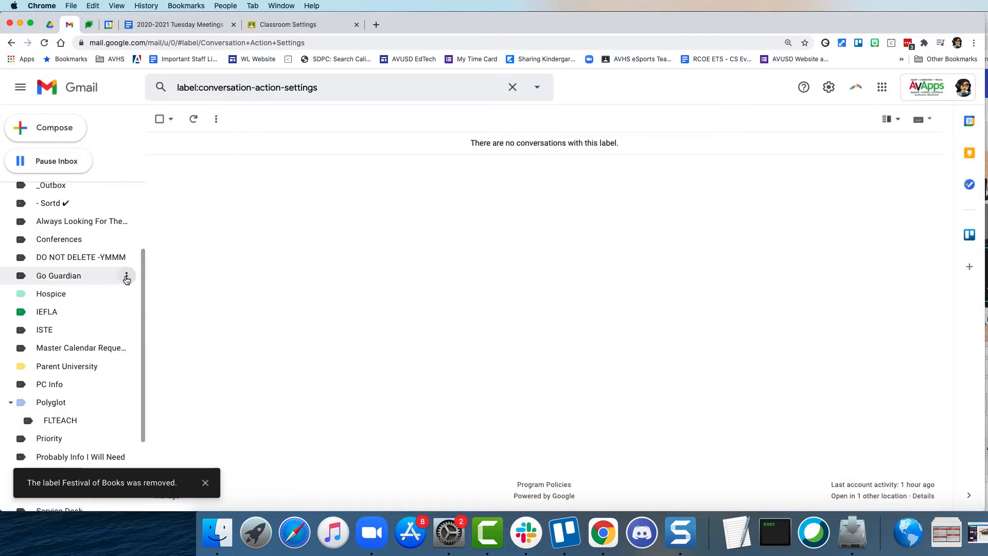
click(127, 275)
click(172, 477)
click(597, 319)
Step: Delete the Hospice and ISTE labels, keeping the IEFLA label
click(126, 276)
click(171, 477)
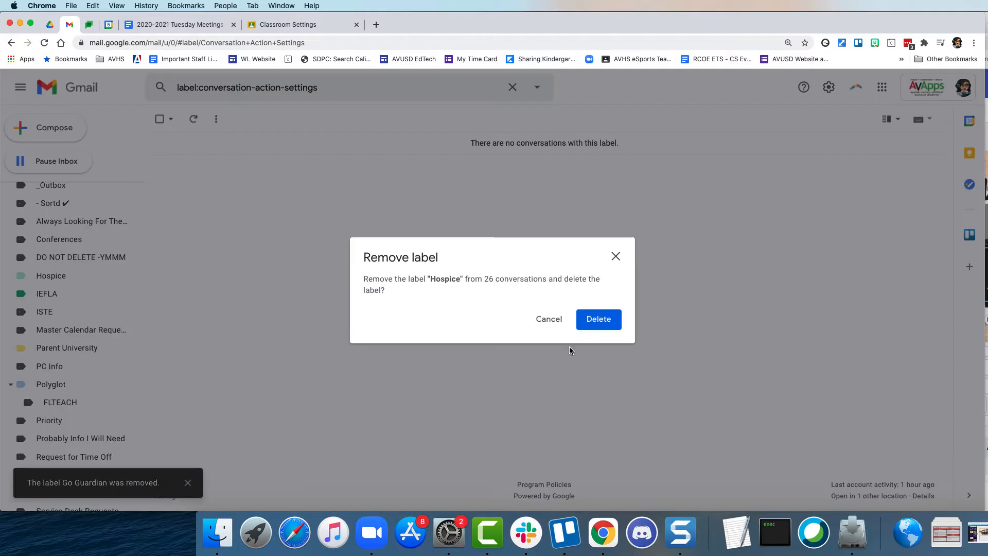
click(597, 318)
click(126, 293)
click(172, 477)
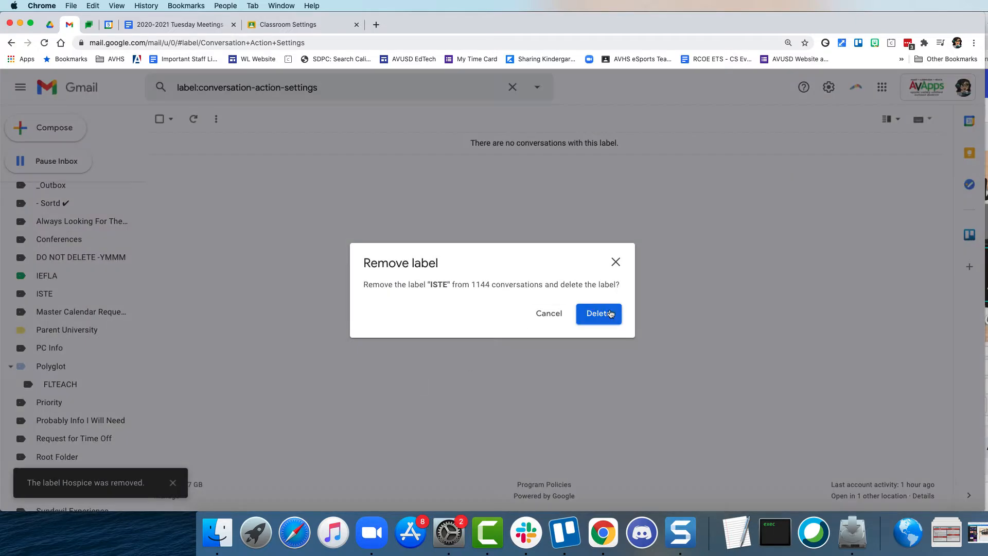
click(611, 314)
Step: Delete the Master Calendar Requests and PC Info labels, keeping Parent University
click(126, 294)
click(171, 477)
click(599, 318)
click(126, 313)
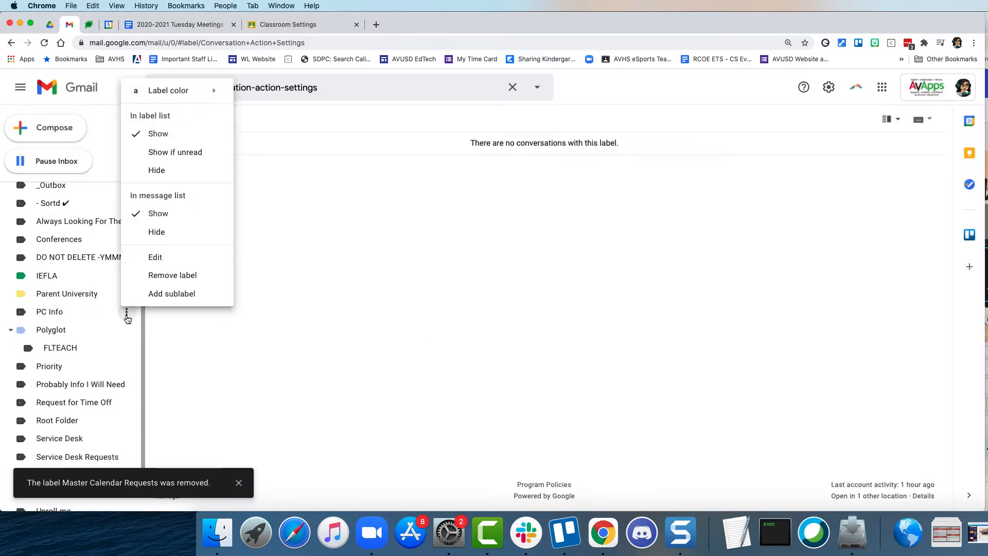
click(172, 275)
click(597, 318)
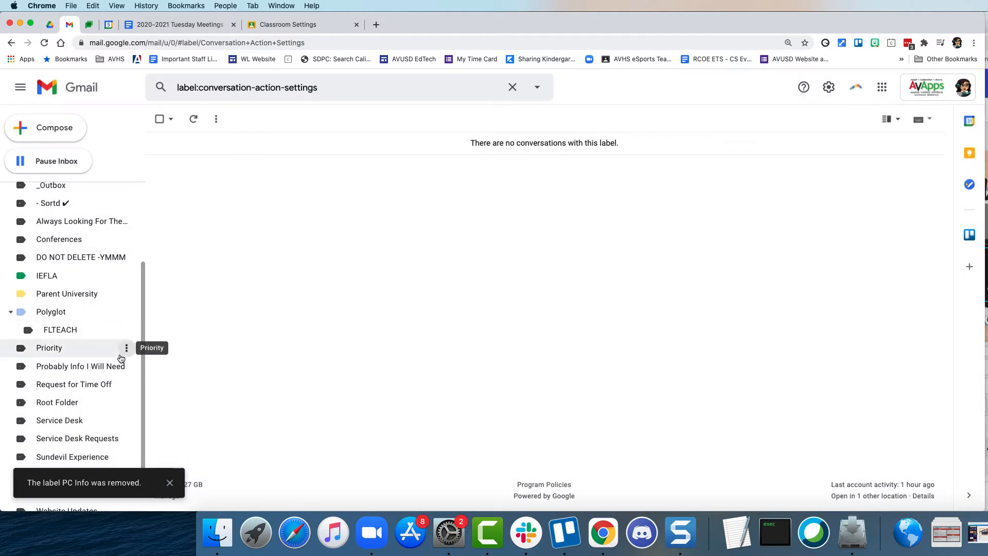
Step: Delete the Request for Time Off and Service Desk labels
click(126, 384)
click(145, 348)
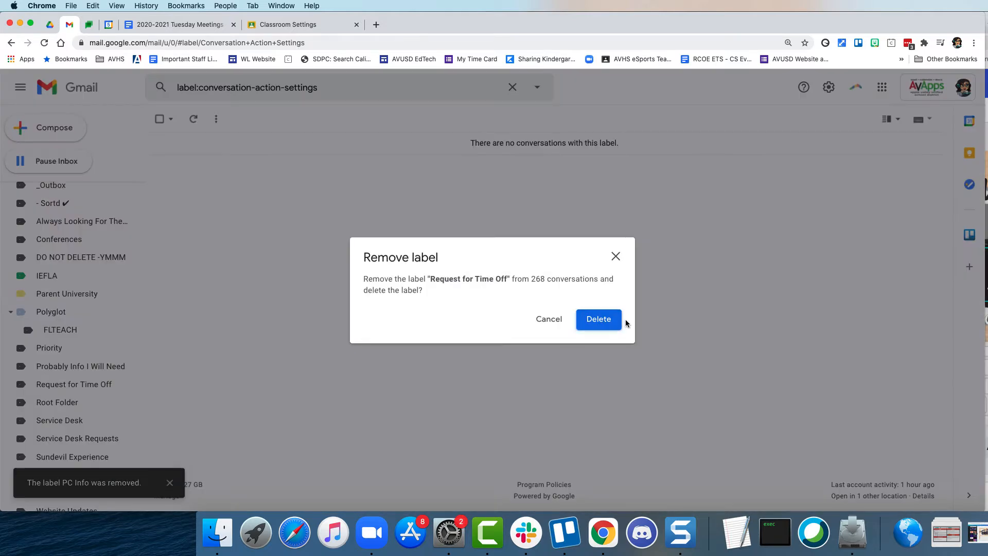
click(615, 320)
click(126, 404)
click(150, 368)
click(599, 320)
Step: Delete the Service Desk Requests and Sundevil Experience labels
click(126, 411)
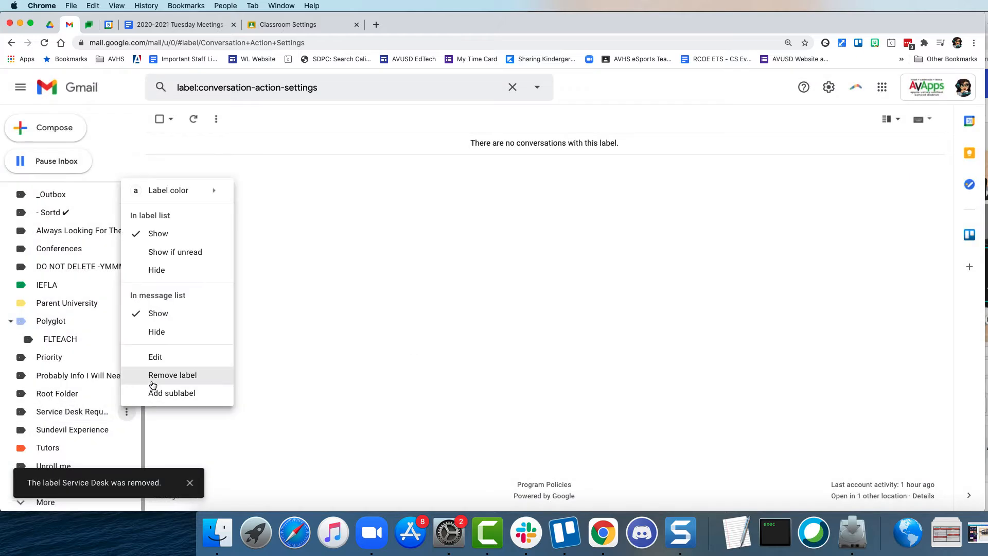
click(153, 382)
click(598, 319)
click(126, 430)
click(164, 396)
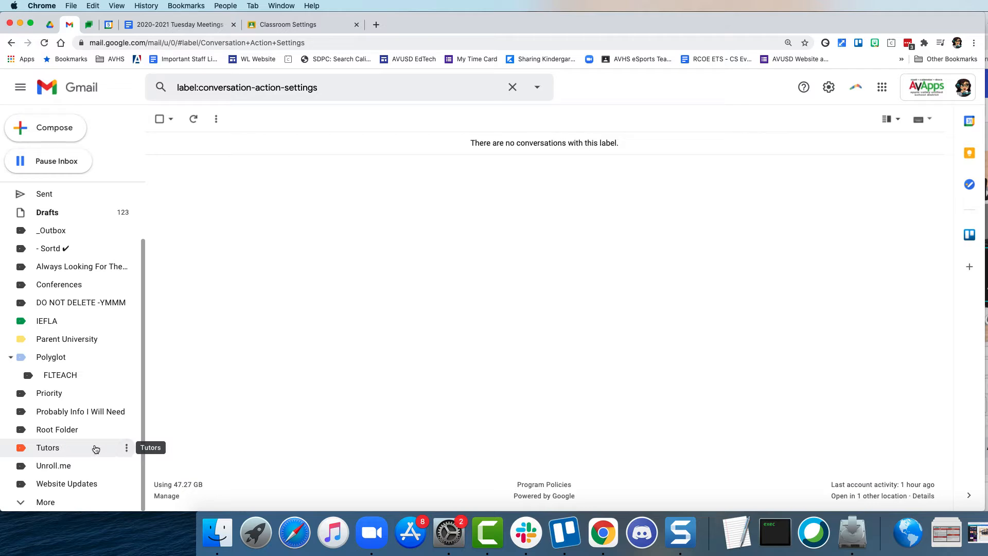
Step: Hide the Tutors label from the label list without deleting it
click(127, 448)
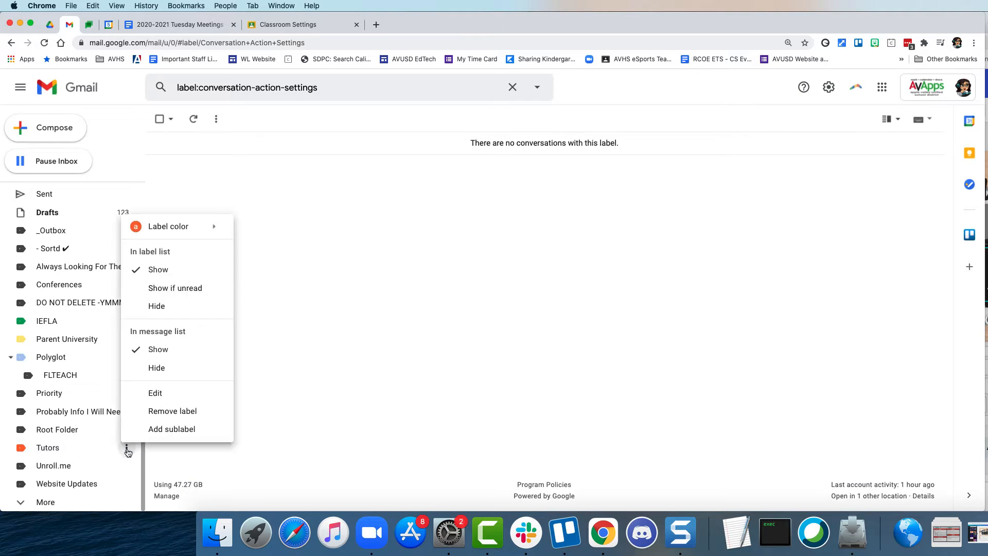
click(166, 306)
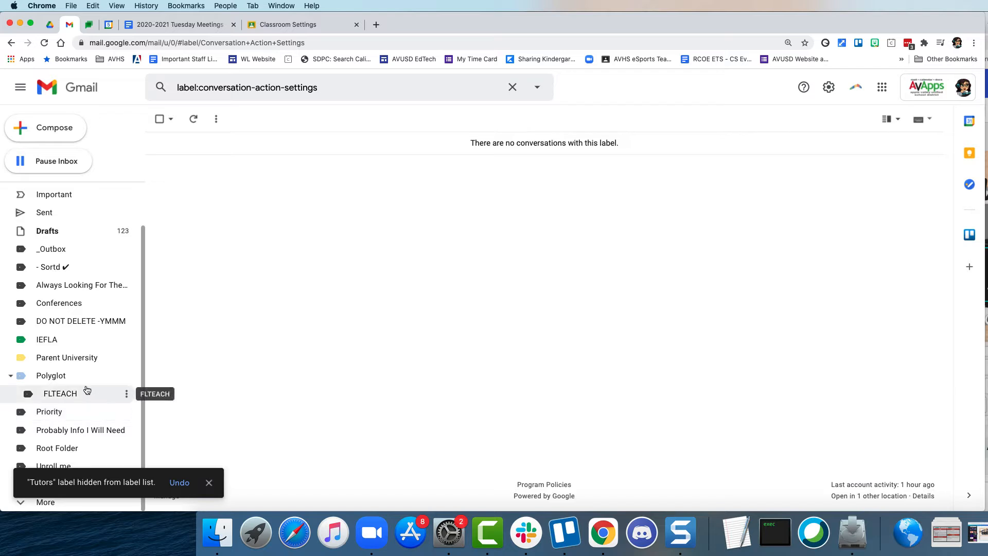
Step: Set the Polyglot label to show in the label list only if unread, and delete the Parent University label
click(127, 377)
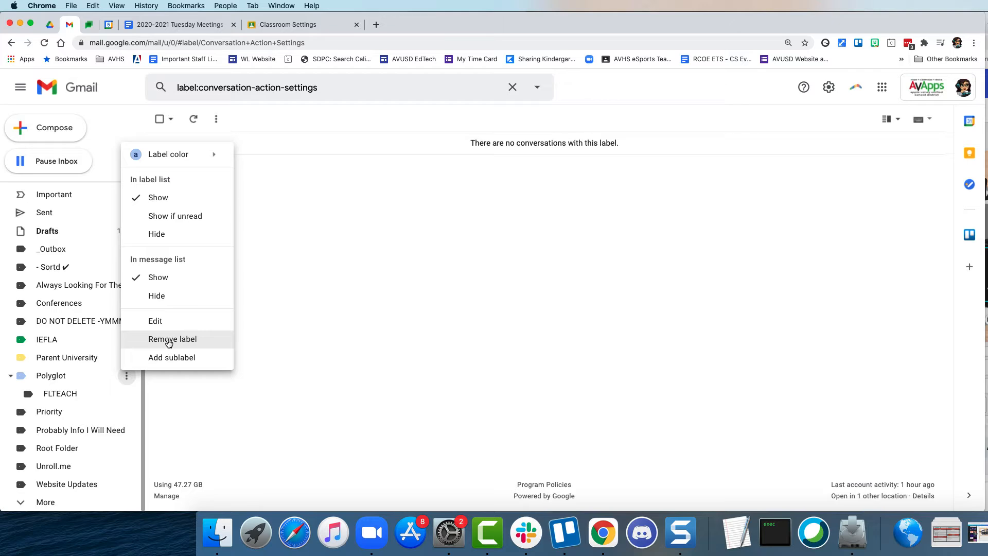
click(160, 217)
click(127, 394)
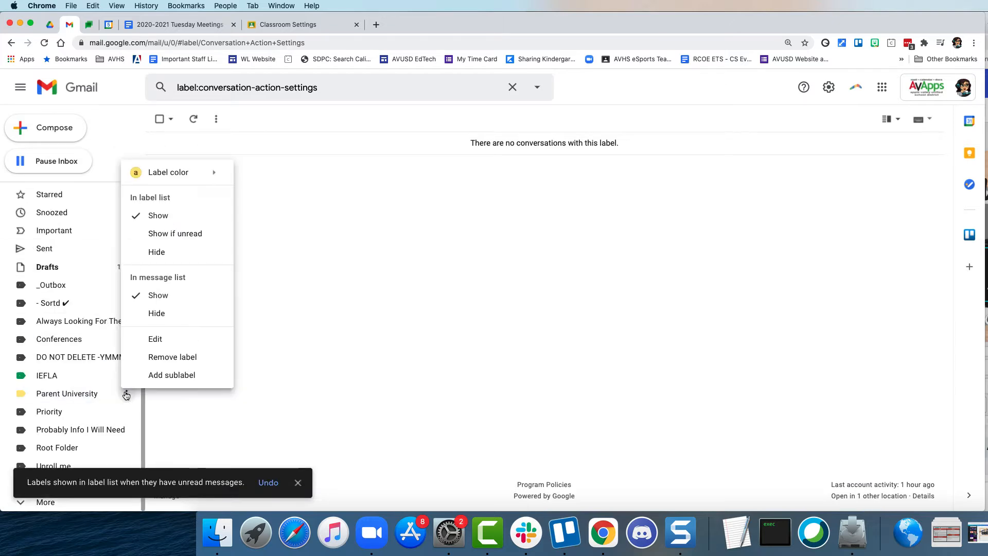
click(160, 358)
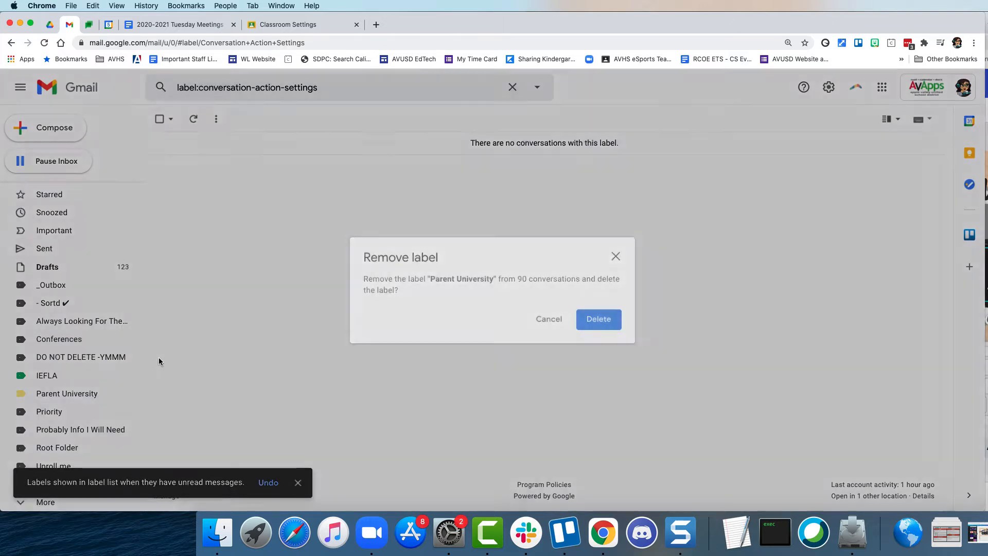
click(611, 322)
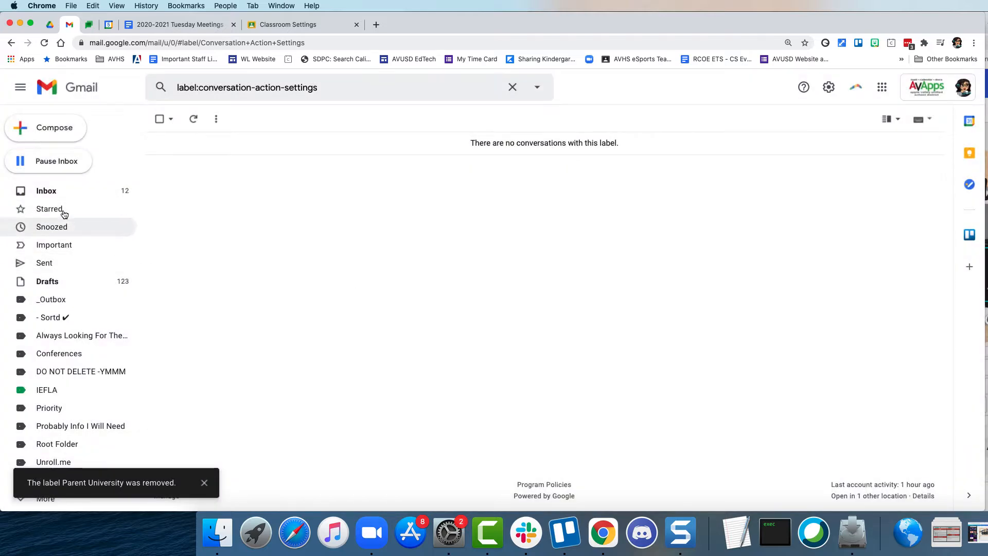
Step: Delete the "- Sortd" label
click(125, 318)
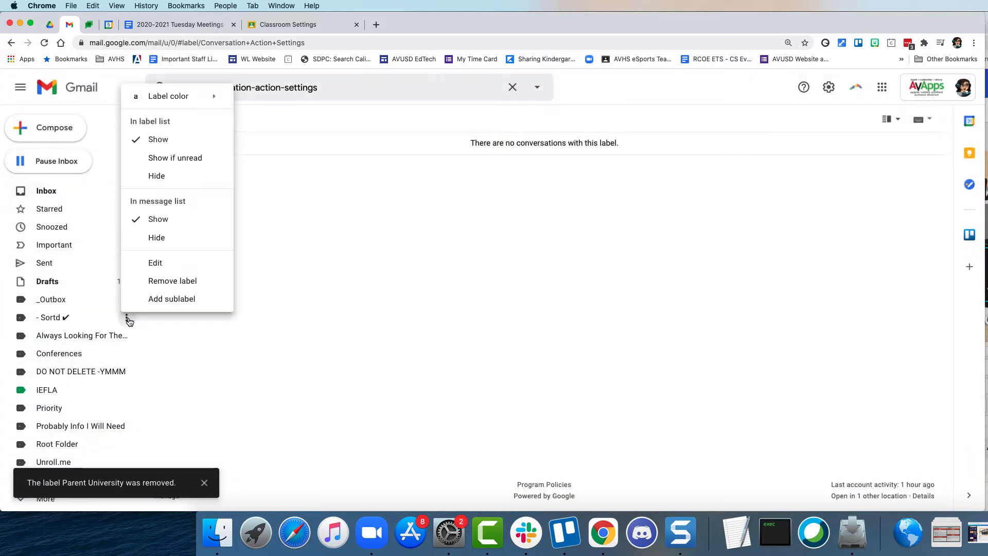
click(160, 280)
click(598, 313)
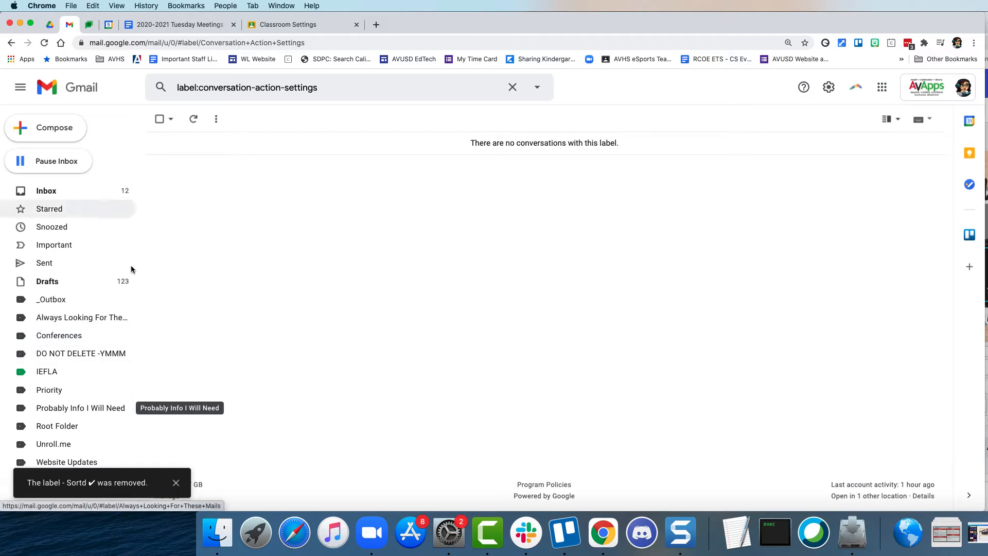
Step: Apply the "Probably Info I Will Need" label to the Microsoft Azure Team email in the inbox
click(93, 191)
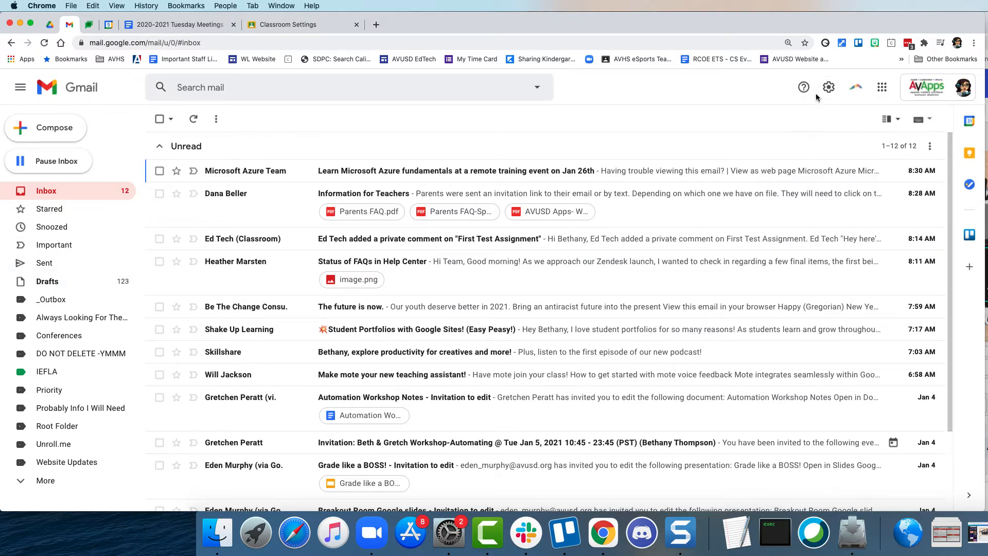
click(218, 122)
click(309, 122)
click(159, 171)
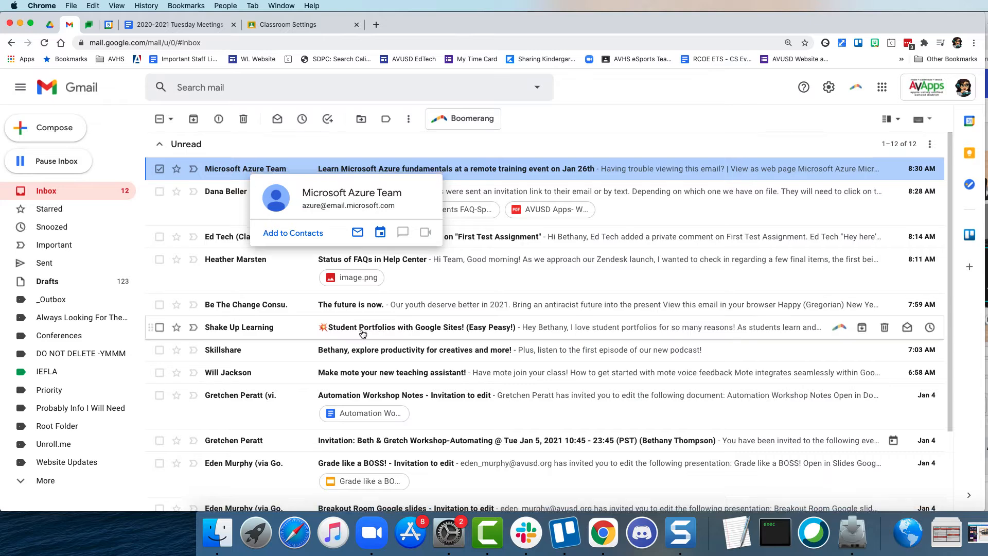
scroll(364, 326, down, 3)
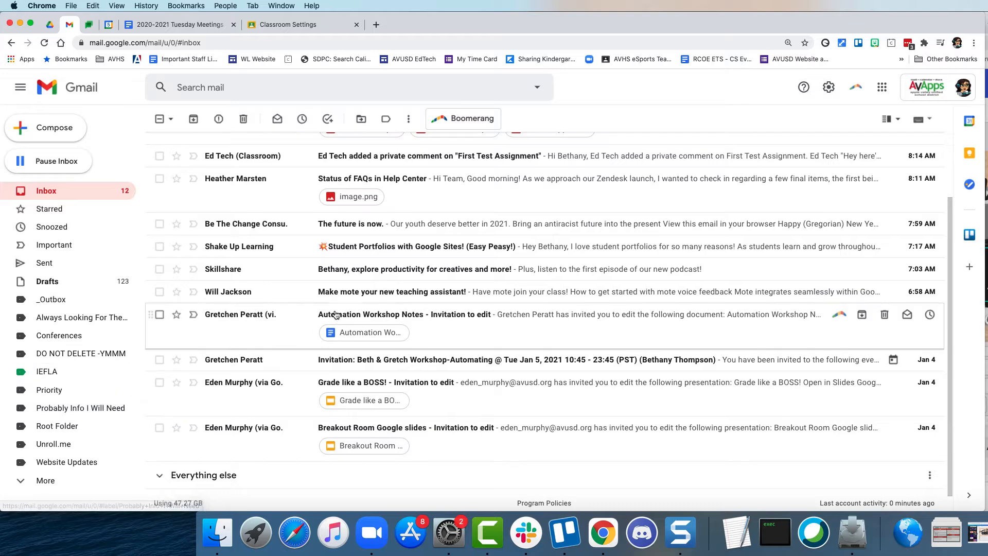
scroll(360, 257, up, 3)
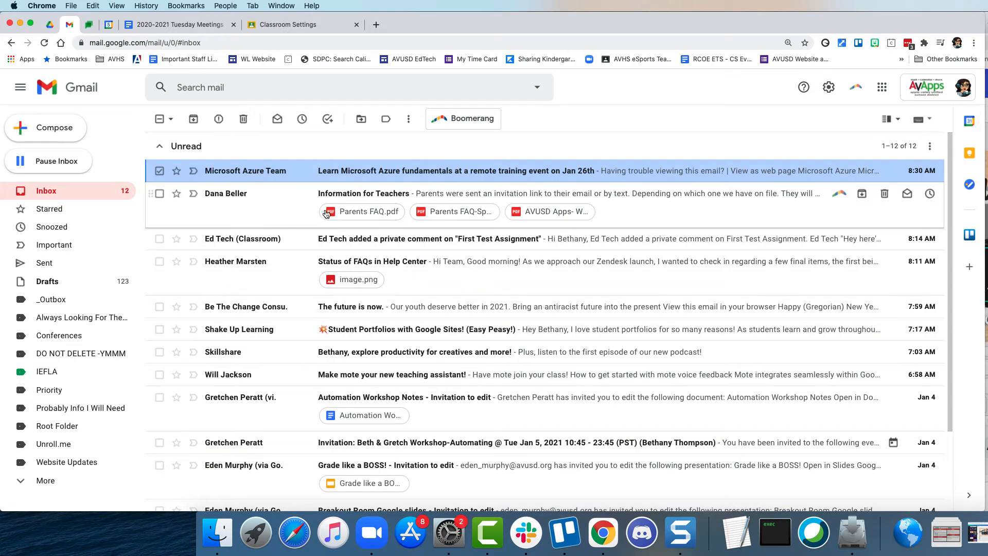
click(386, 122)
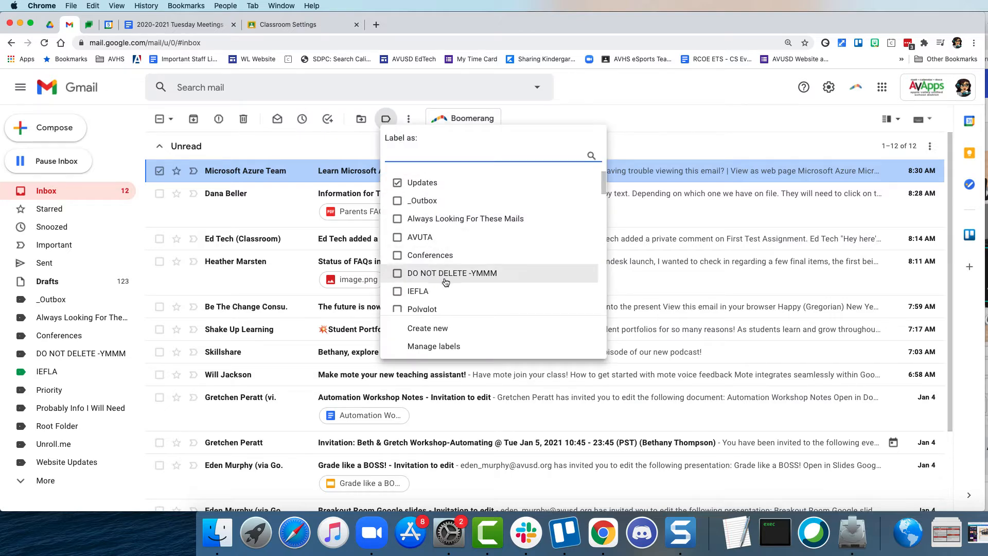
scroll(445, 282, down, 5)
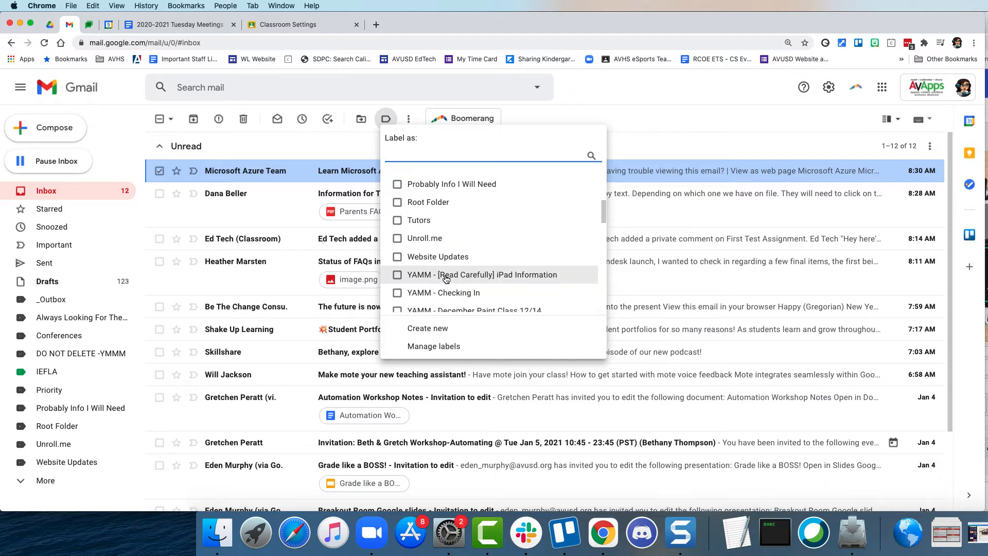
scroll(453, 286, up, 3)
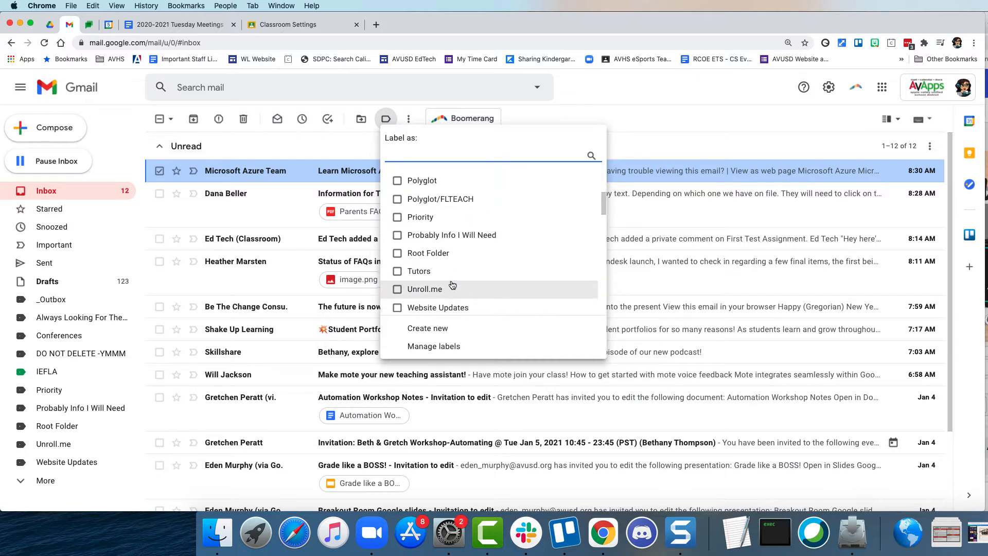
scroll(451, 287, up, 1)
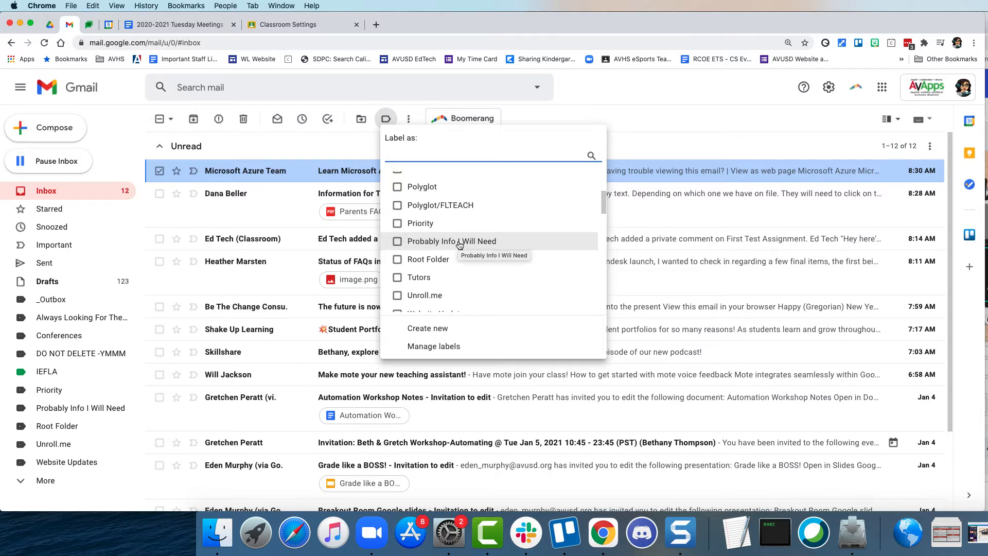
click(398, 243)
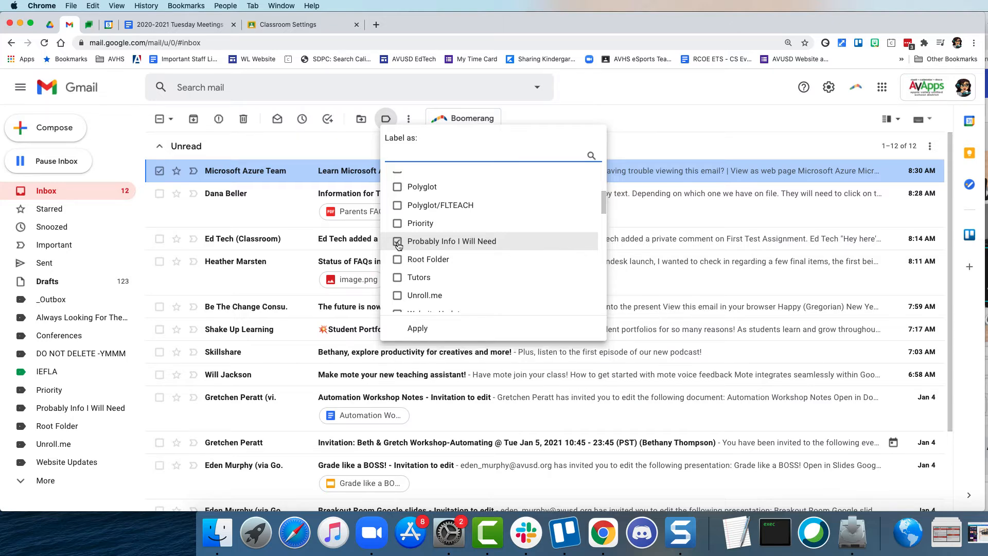
click(422, 329)
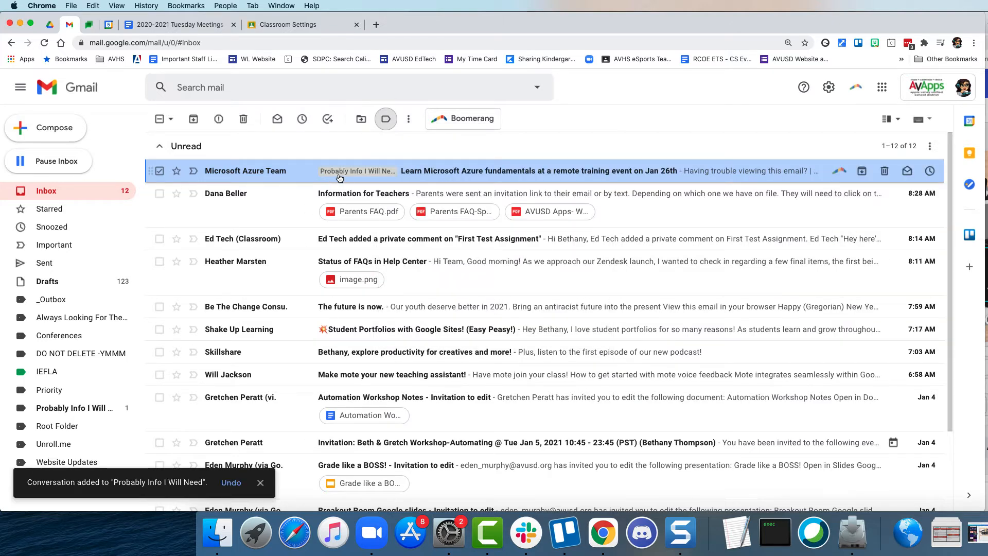
Step: Replace the Microsoft Azure Team email's "Probably Info I Will Need" label with "Always Looking For These Mails"
click(383, 175)
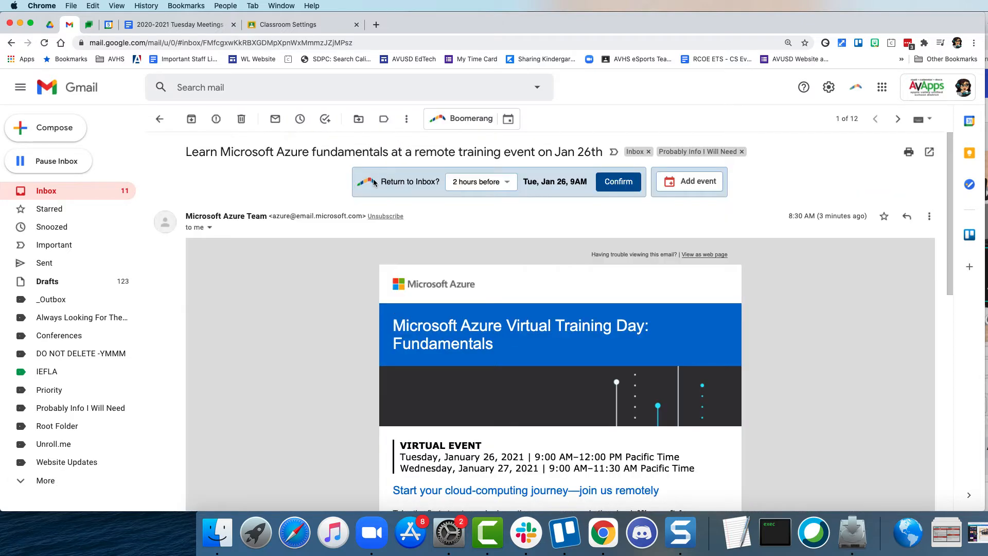
click(160, 119)
click(159, 171)
click(159, 171)
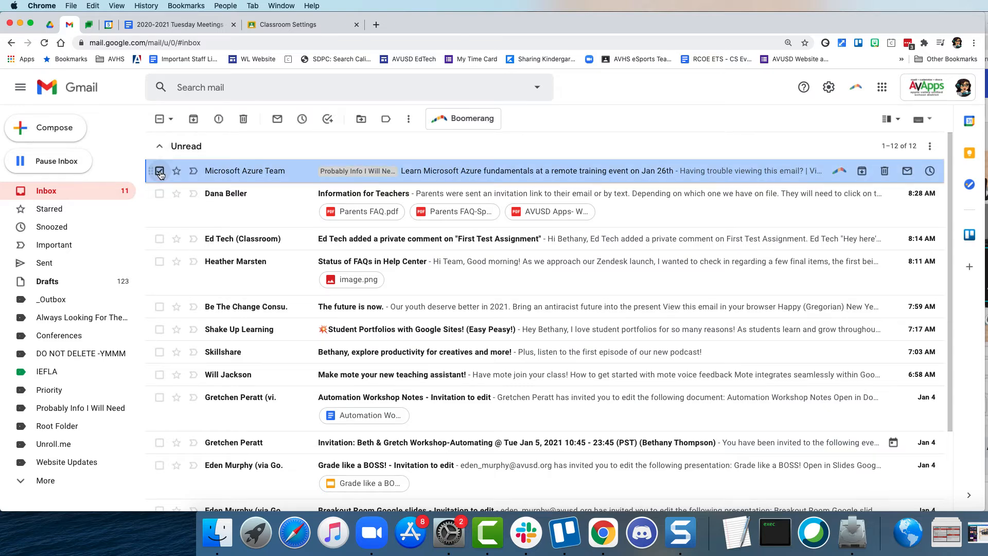
click(386, 119)
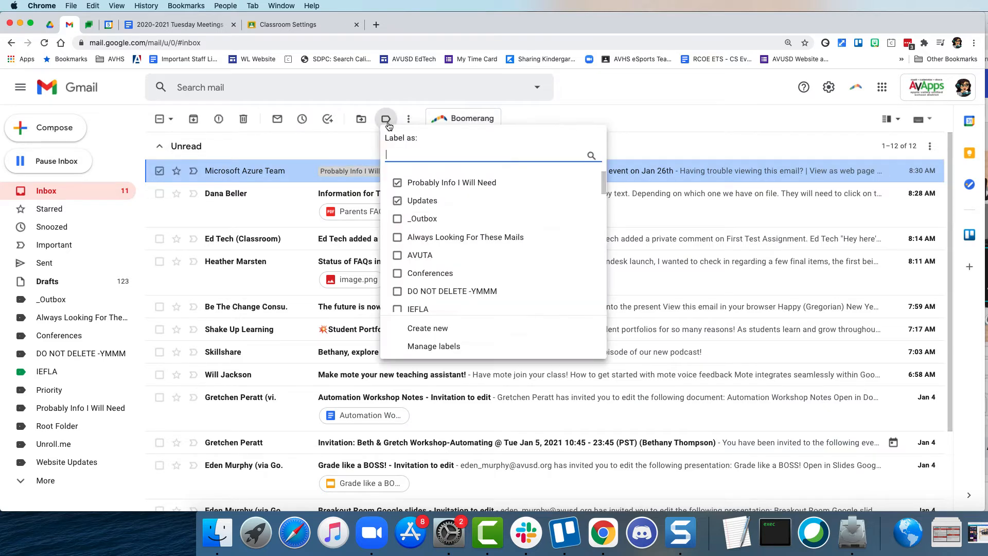
click(397, 184)
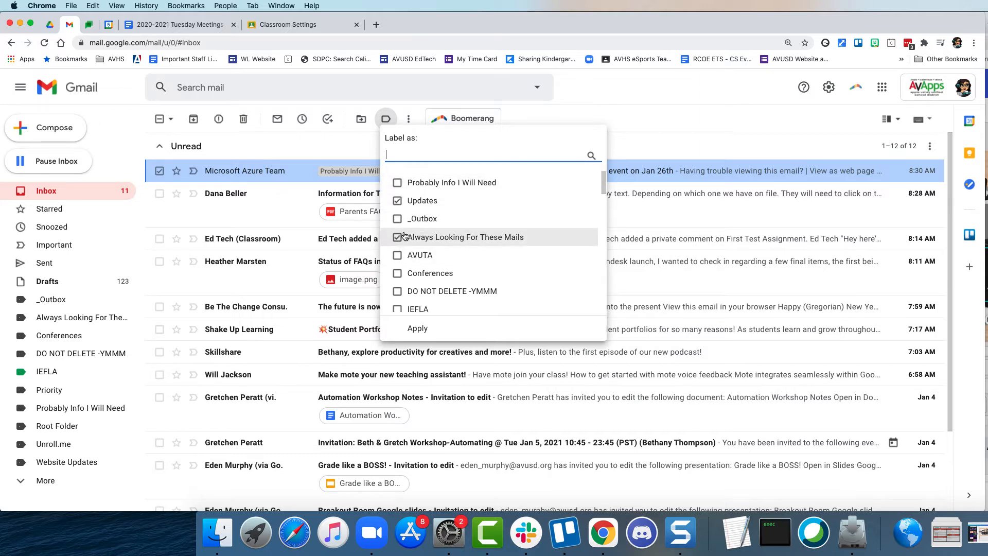
click(443, 329)
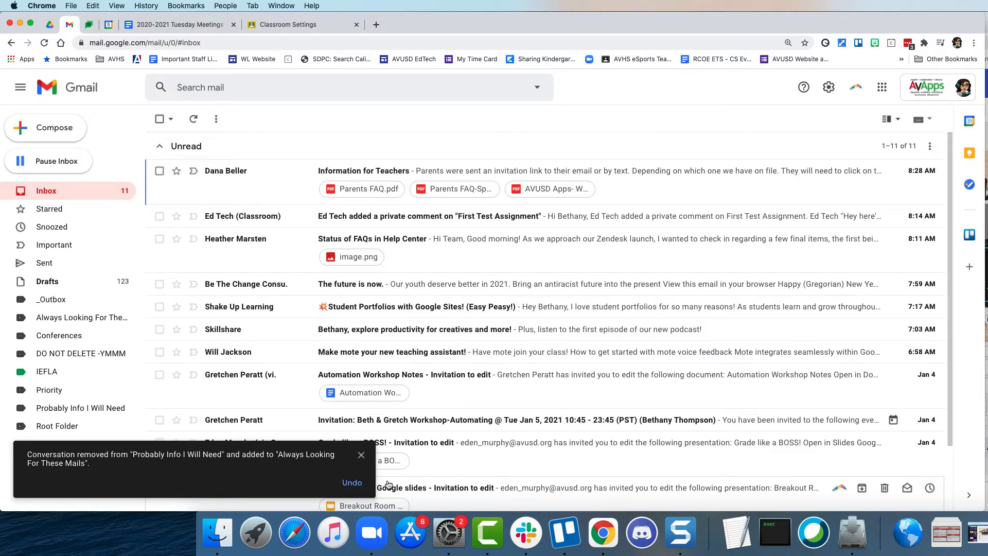
Step: Expand the Everything else section of the inbox to locate the relabelled Microsoft Azure Team email
scroll(378, 453, down, 3)
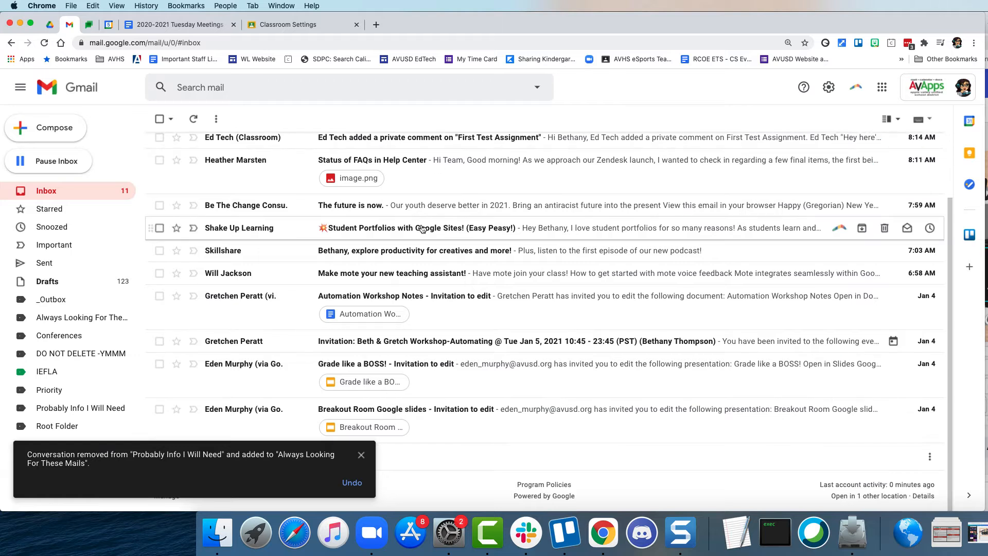
click(226, 457)
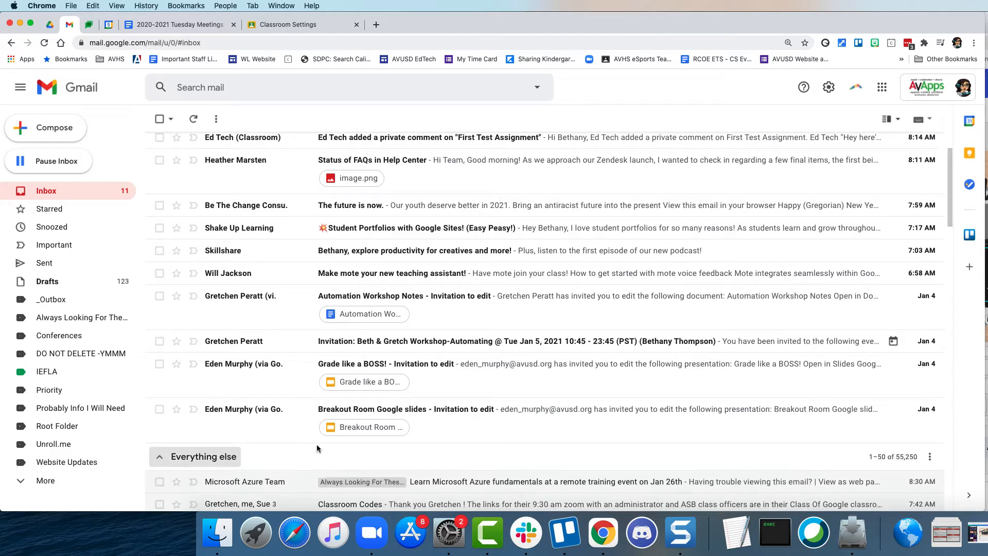
scroll(278, 453, down, 1)
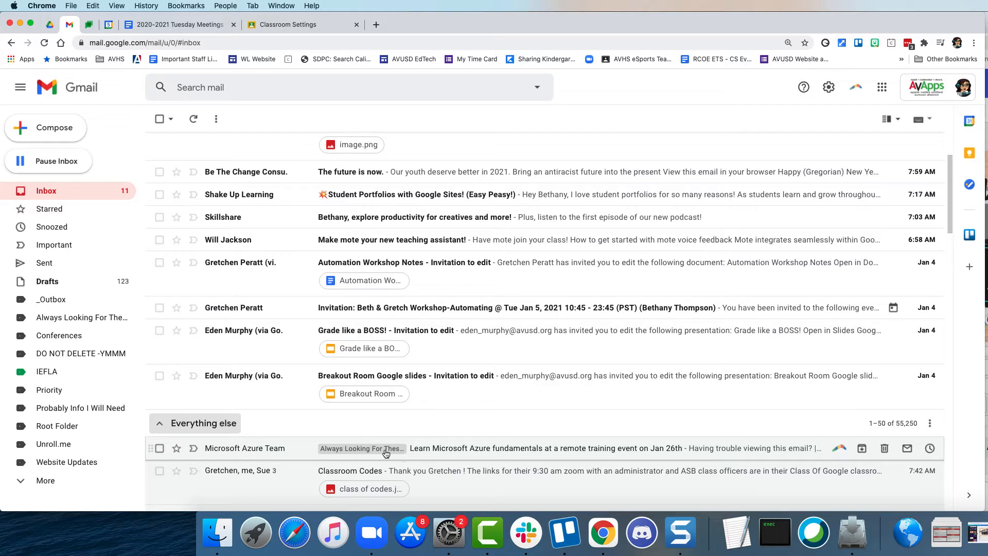
Step: Move the Microsoft Azure Team email to "Always Looking For These Mails", and undo the move
click(160, 448)
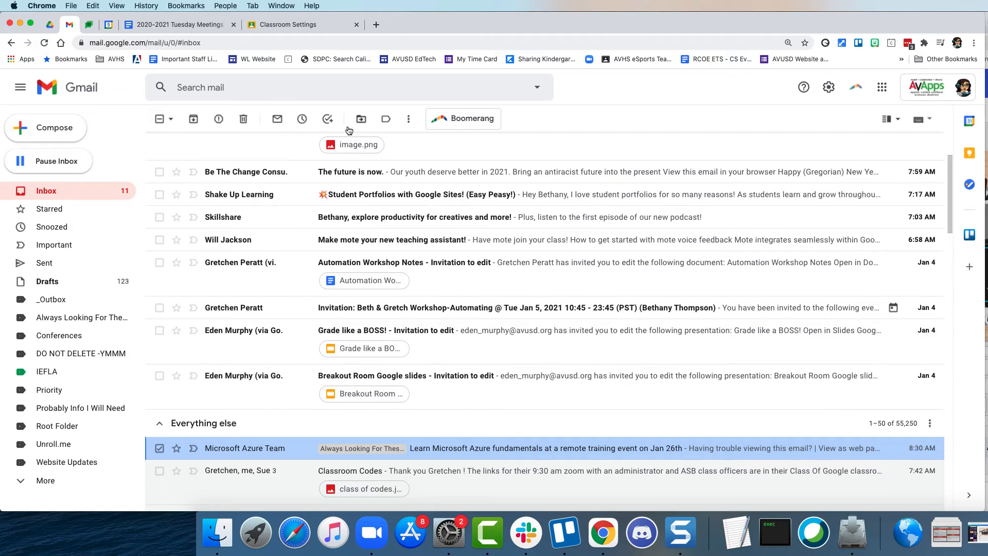
click(361, 119)
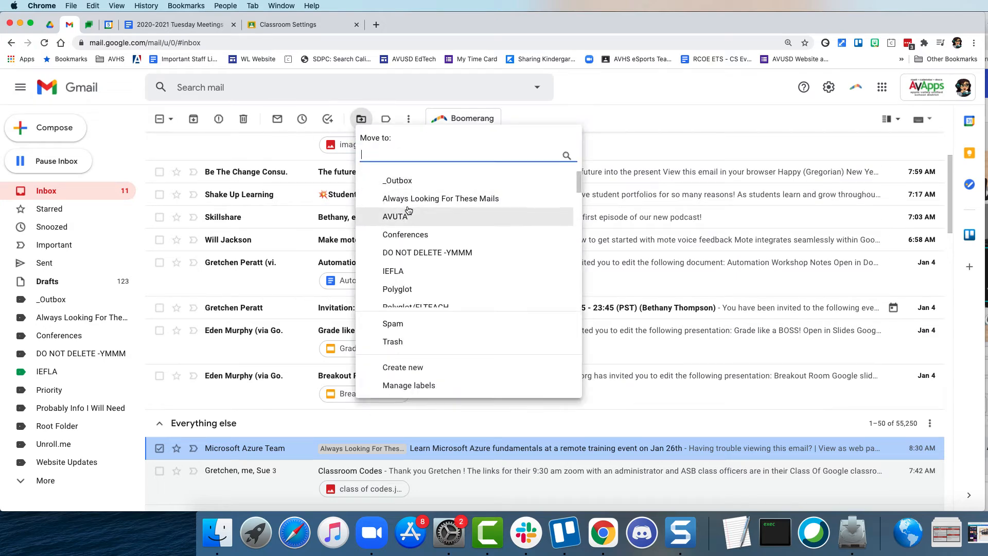
click(370, 201)
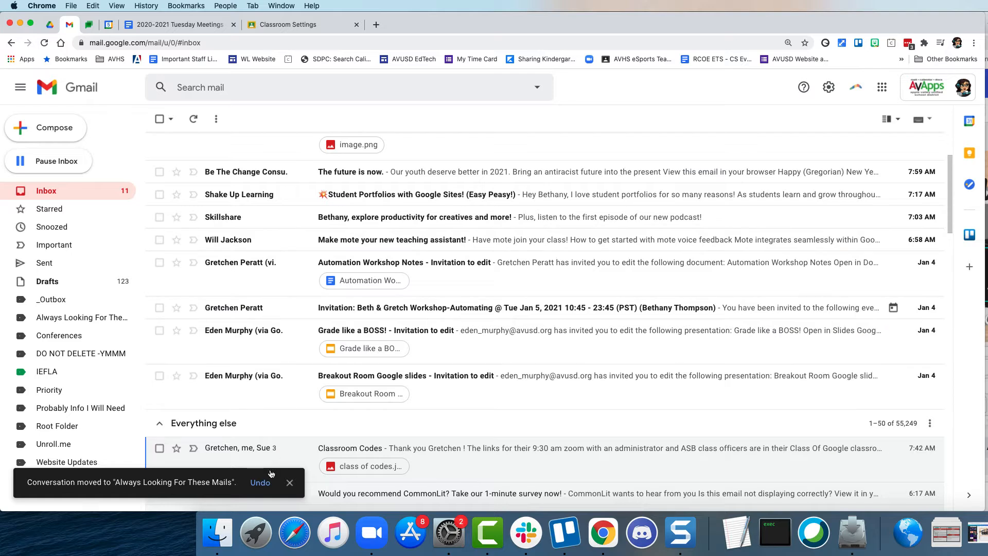
click(262, 482)
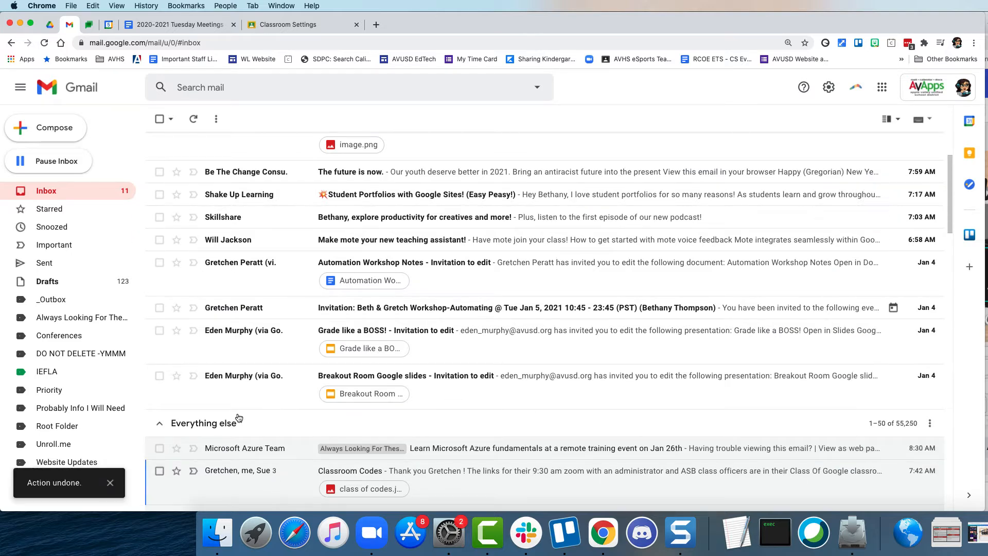
Step: Remove the "Always Looking For These Mails" label from the Microsoft Azure Team email
click(160, 449)
click(380, 123)
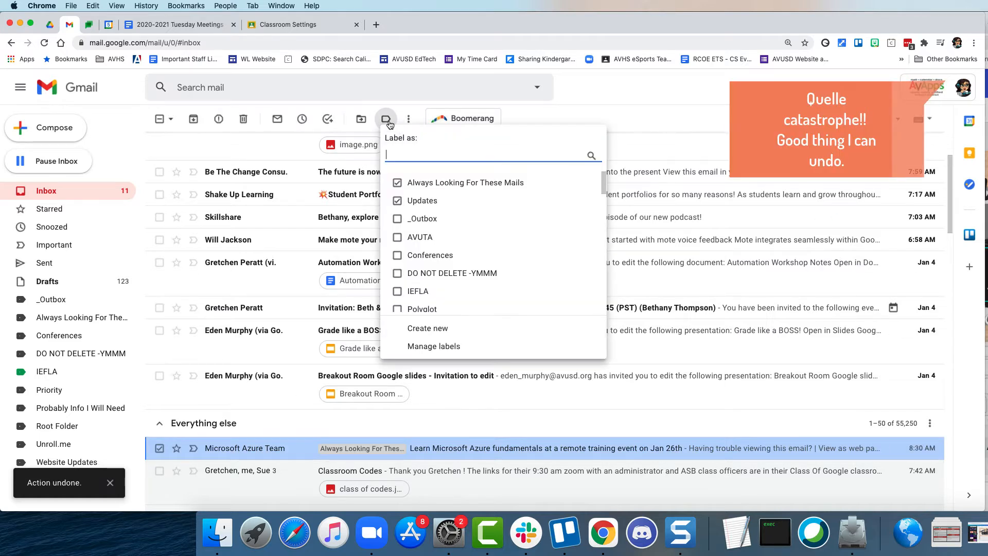
click(398, 184)
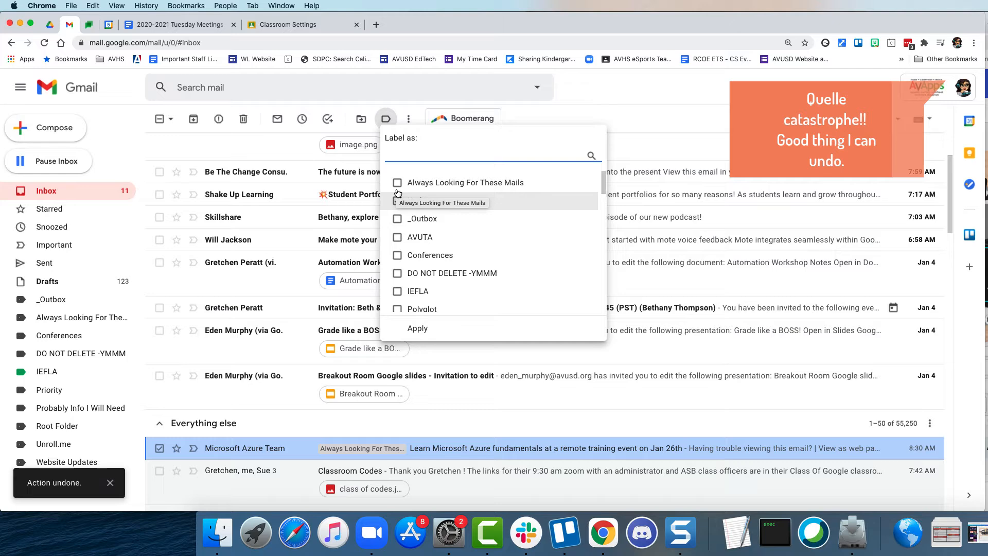
click(441, 327)
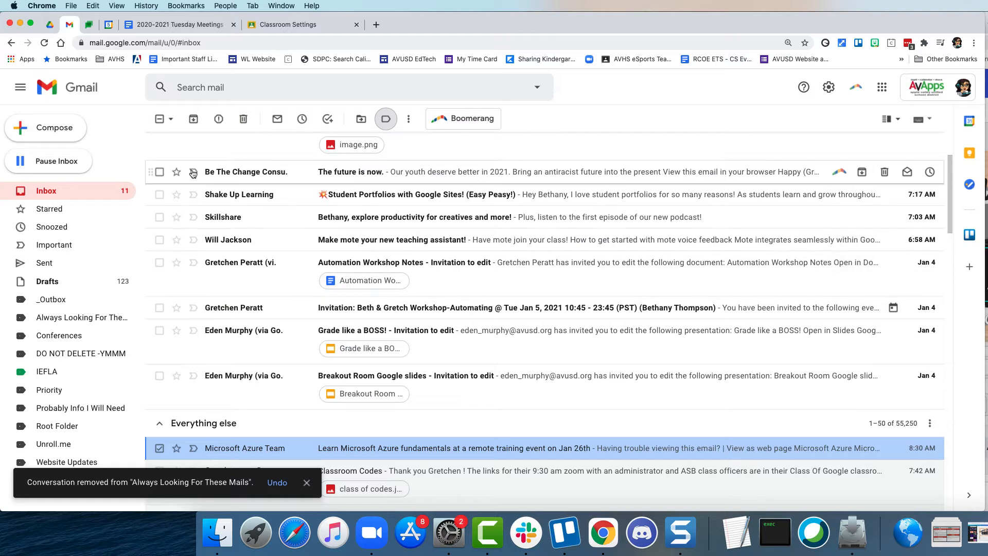
Step: Add the Be The Change email to the selection and enter "Pay attention to meeeeeeee" as the name of a new label
click(160, 172)
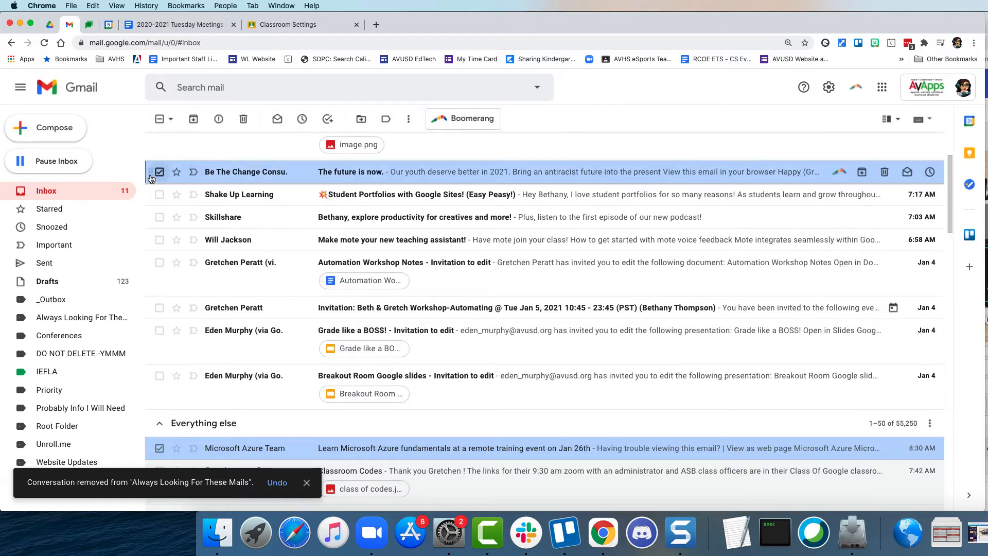
click(409, 122)
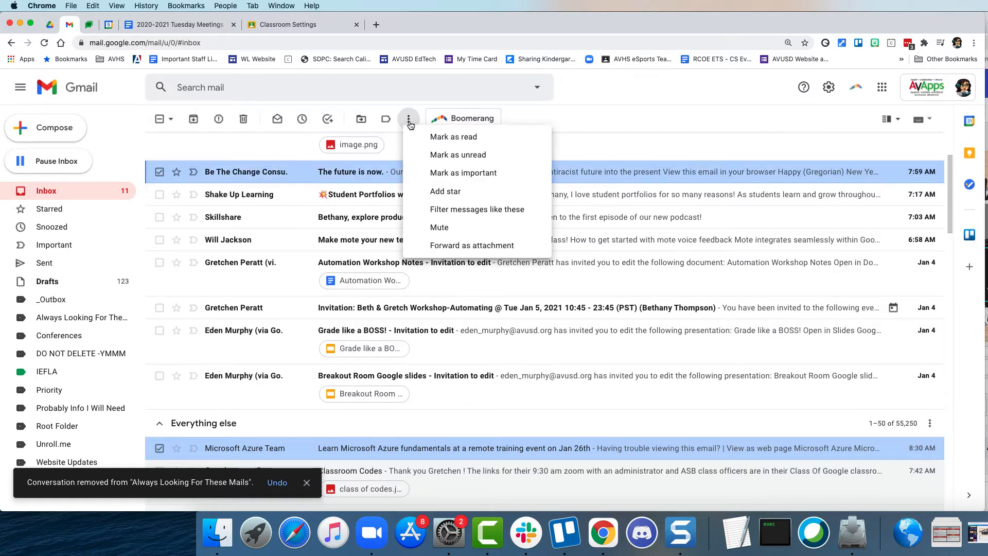
click(388, 120)
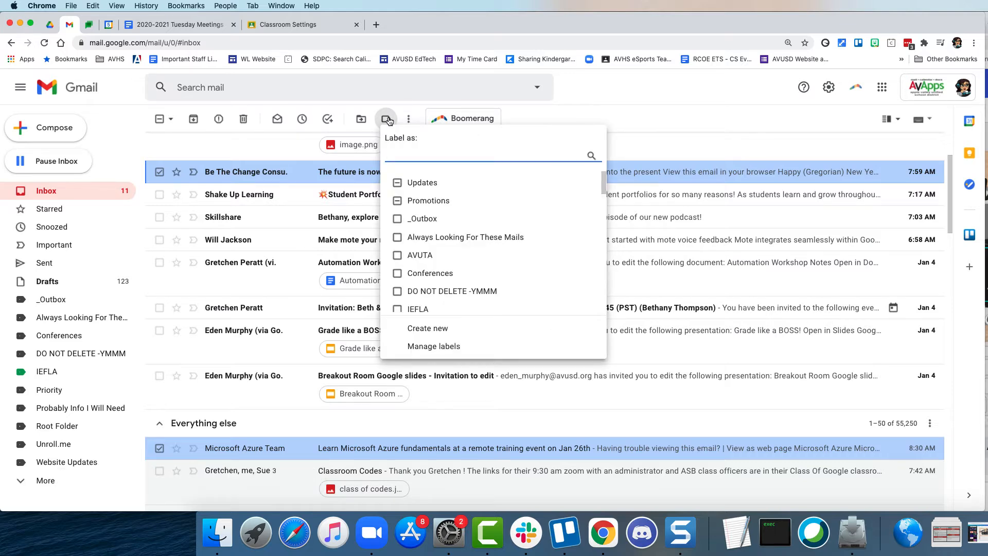
click(443, 333)
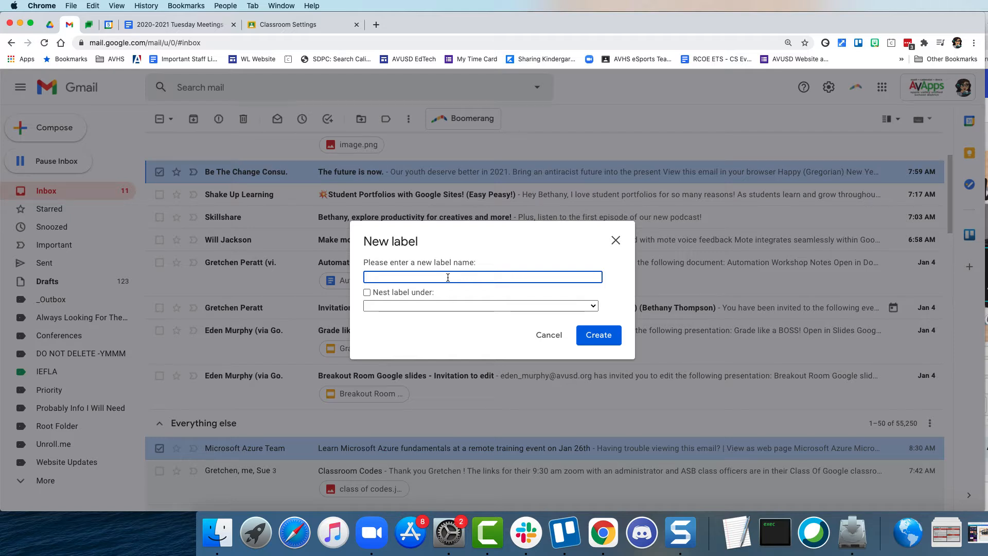
text(Pay a tte)
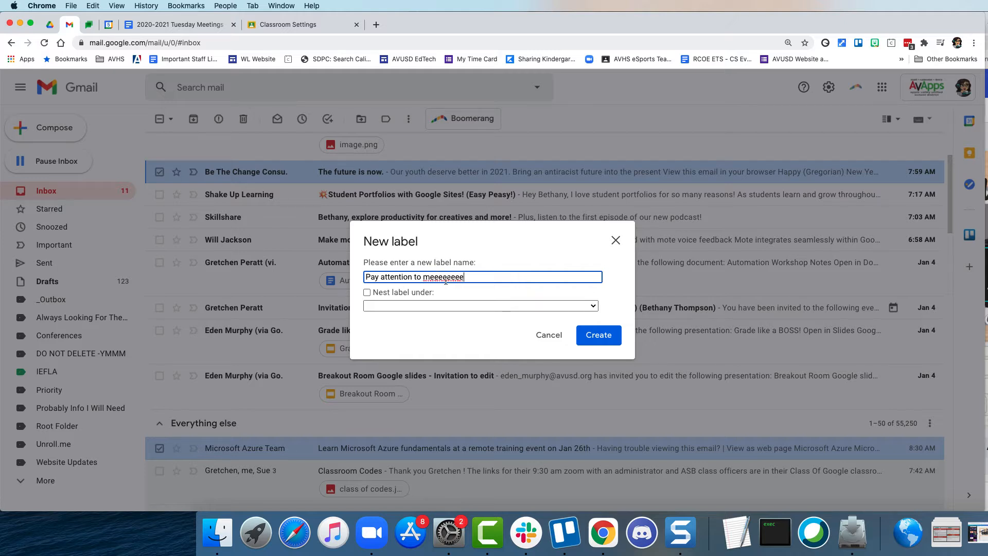
click(367, 292)
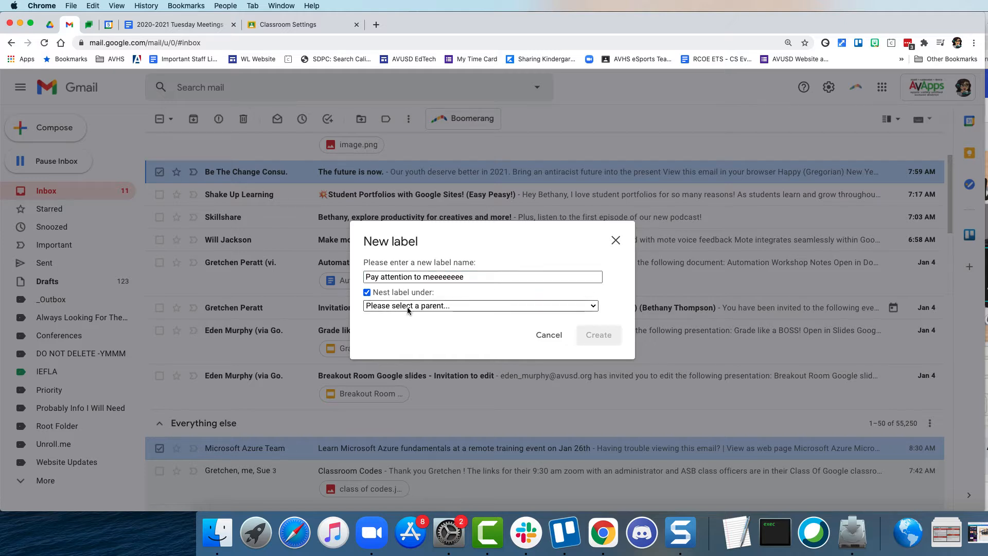
click(407, 307)
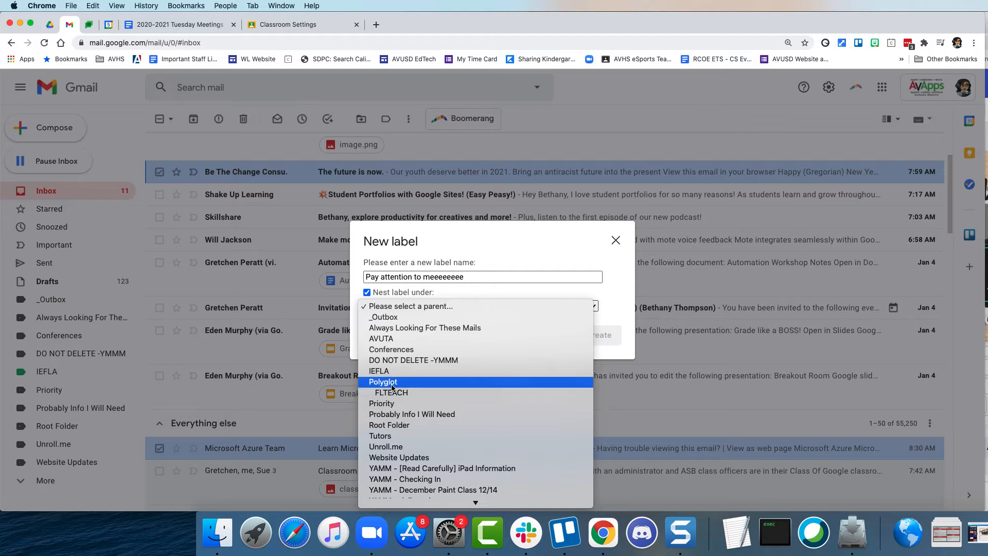
click(469, 276)
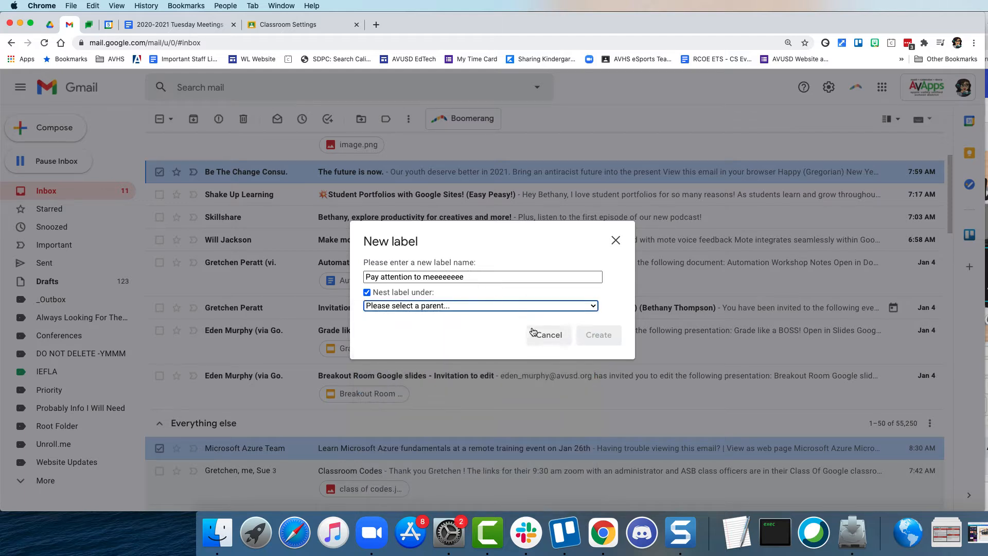
click(366, 293)
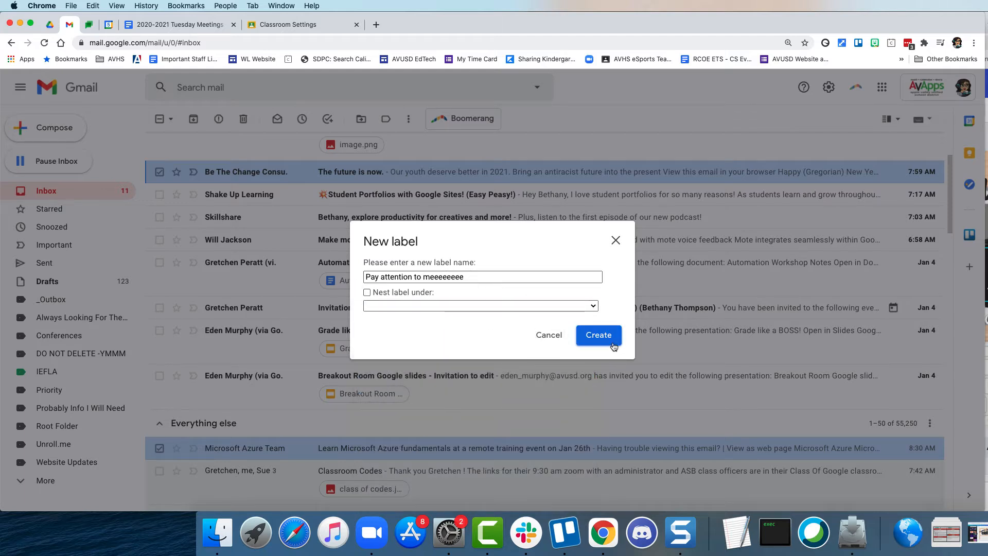
Step: Create the new label without a parent so it applies to the two selected emails
click(599, 335)
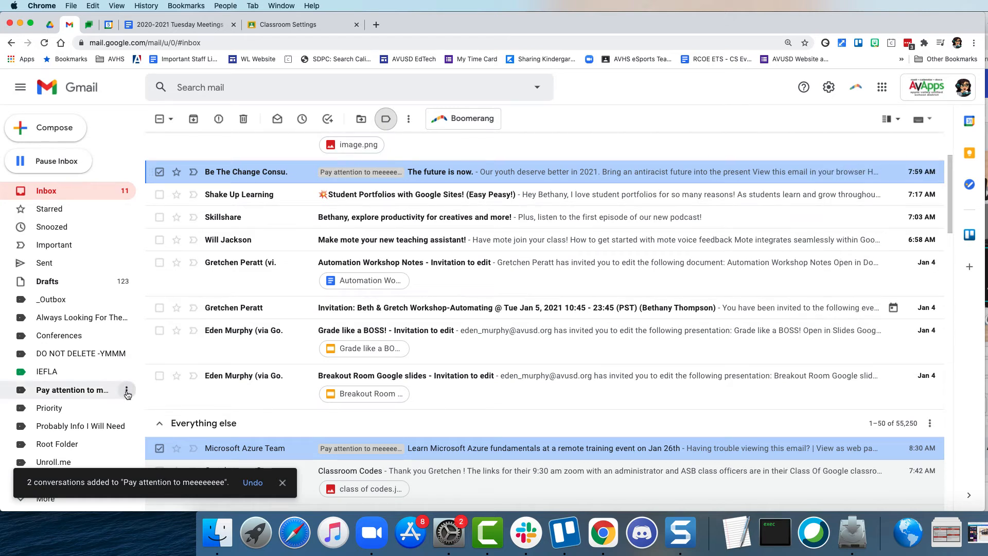
click(126, 392)
click(126, 394)
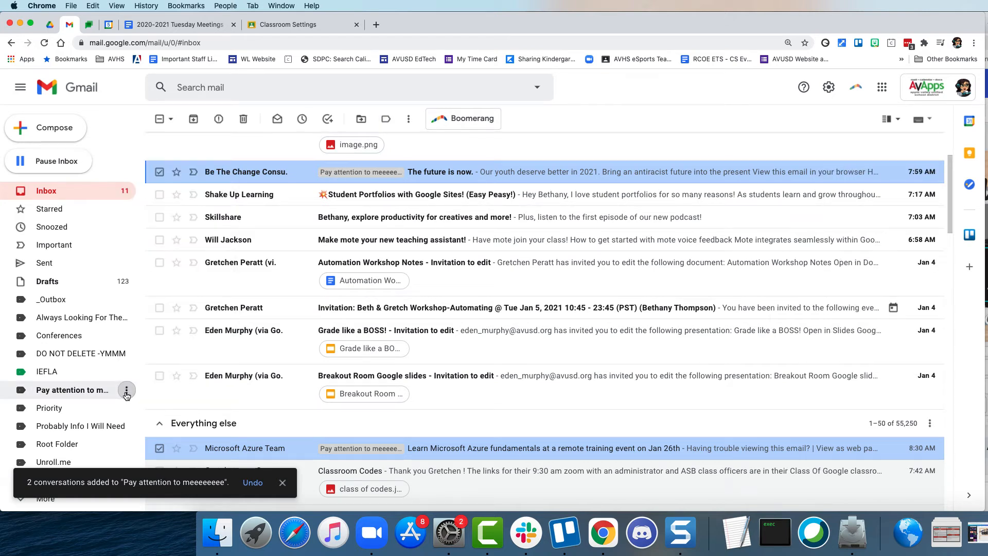
Step: Add the Shake Up Learning email to the selection and apply the "Pay attention to meeeeeeee" label to all selected emails
click(159, 196)
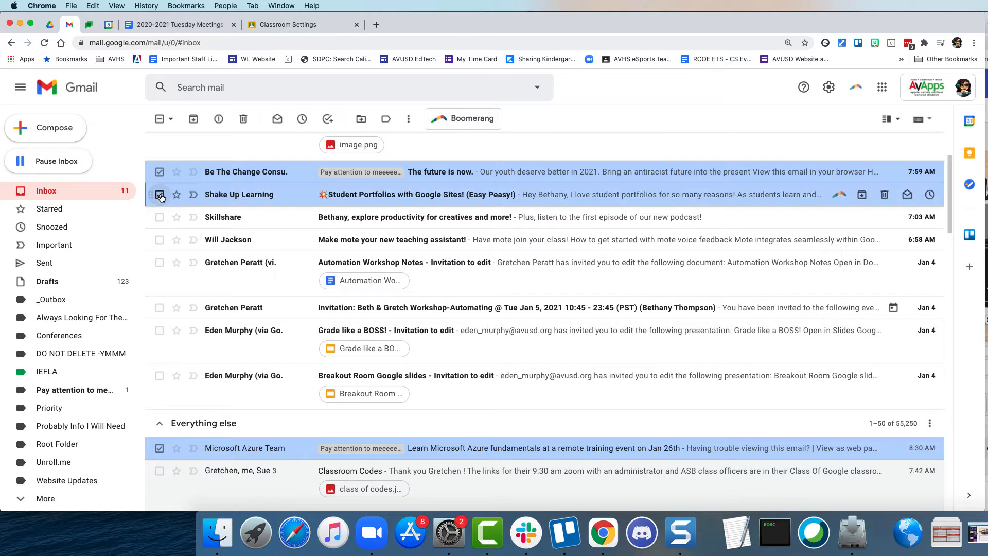
click(387, 119)
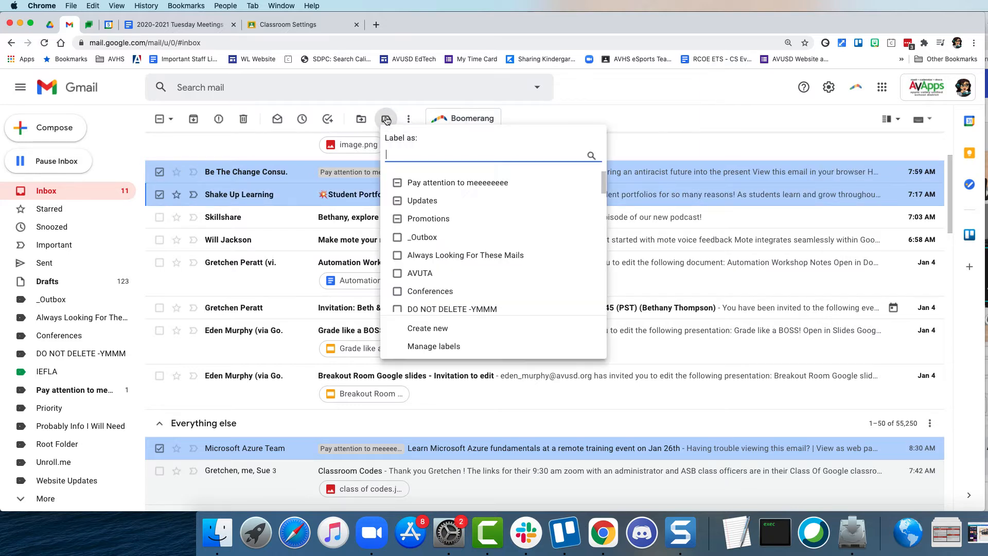
click(395, 185)
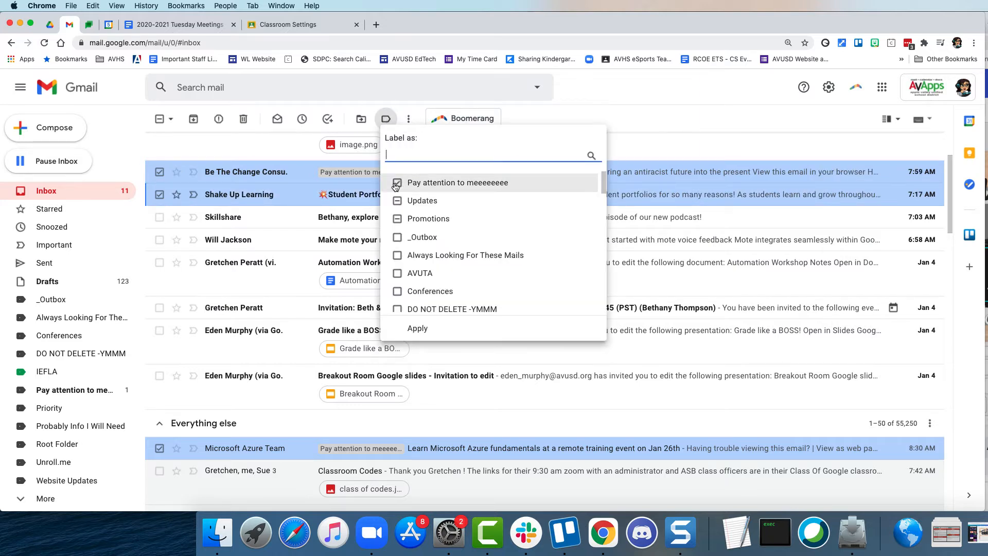
click(436, 330)
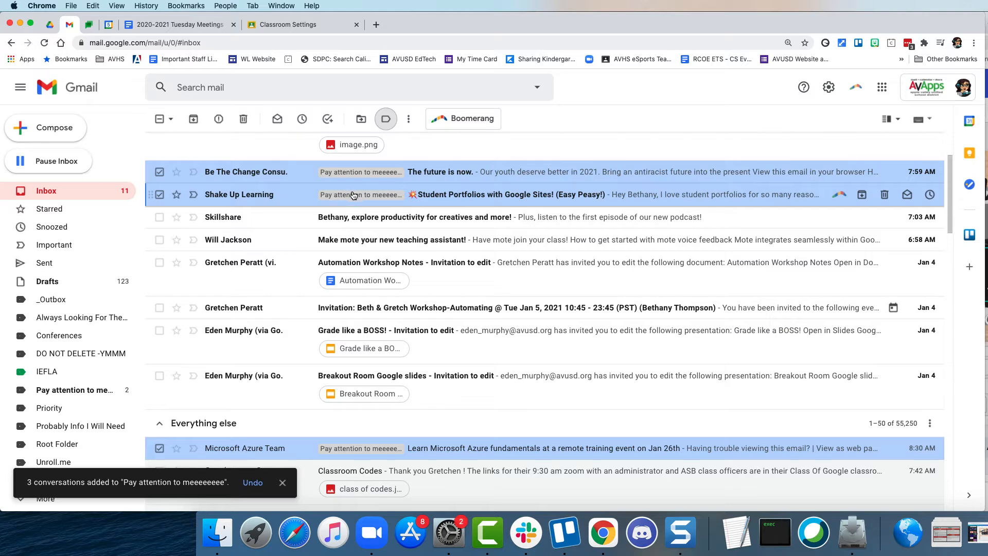
Step: View the emails filed under the "Pay attention to meeeeeeee" label and return to the inbox
click(71, 391)
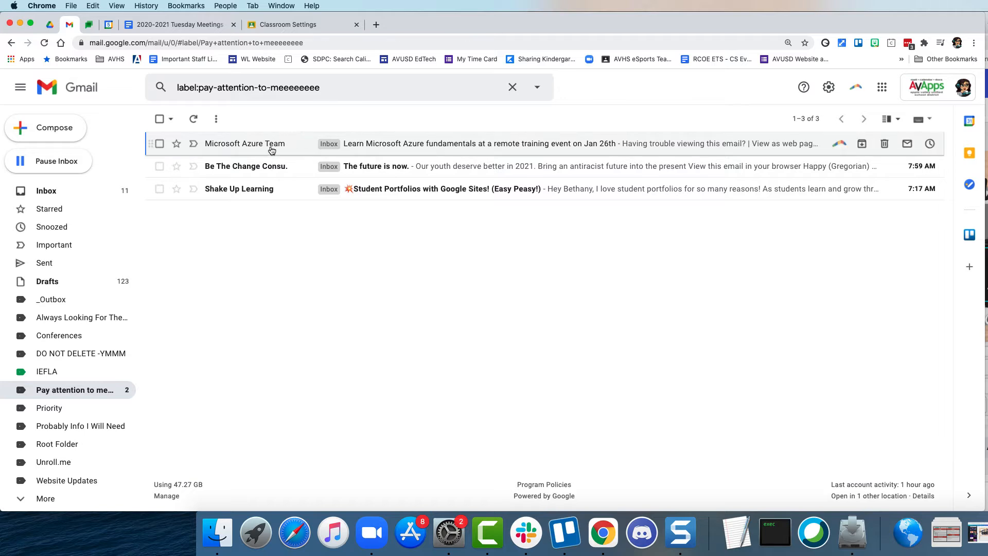
mouse_move(272, 150)
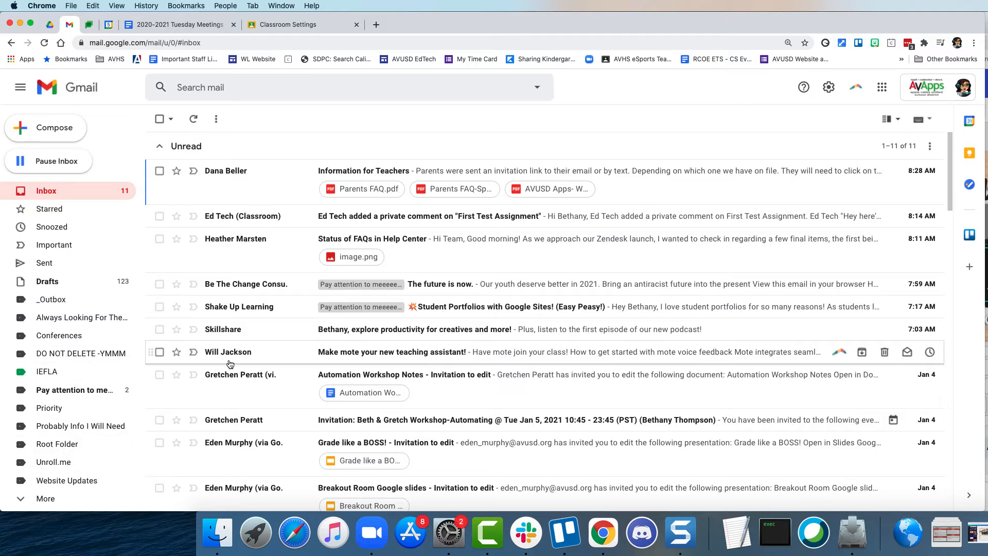
mouse_move(233, 356)
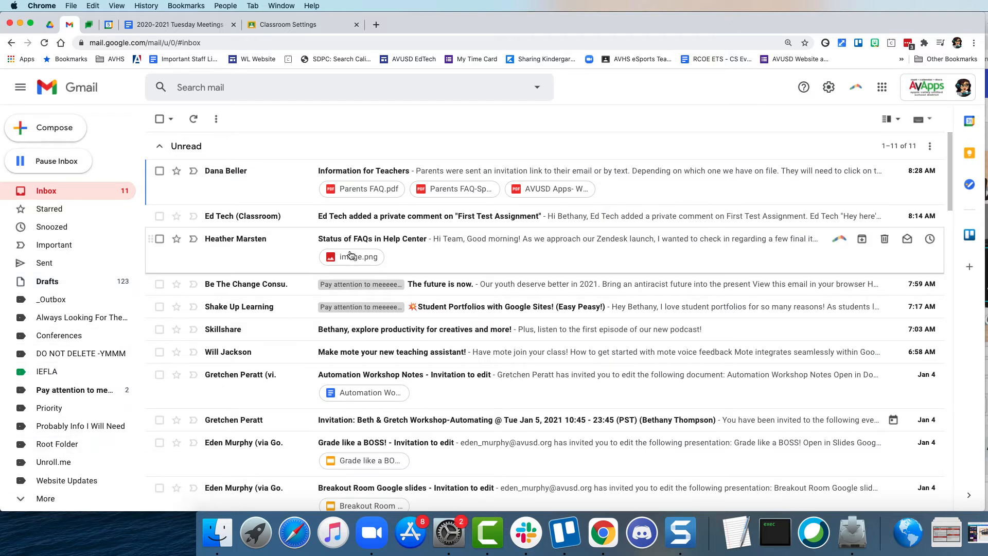
Step: Start a filter for messages like the Ed Tech (Classroom) private comment email
click(159, 217)
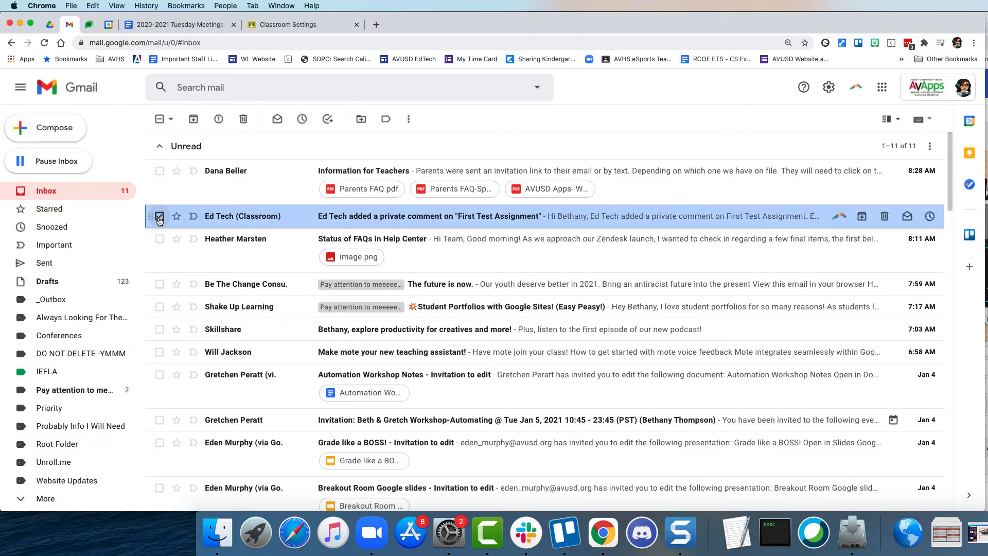
click(410, 119)
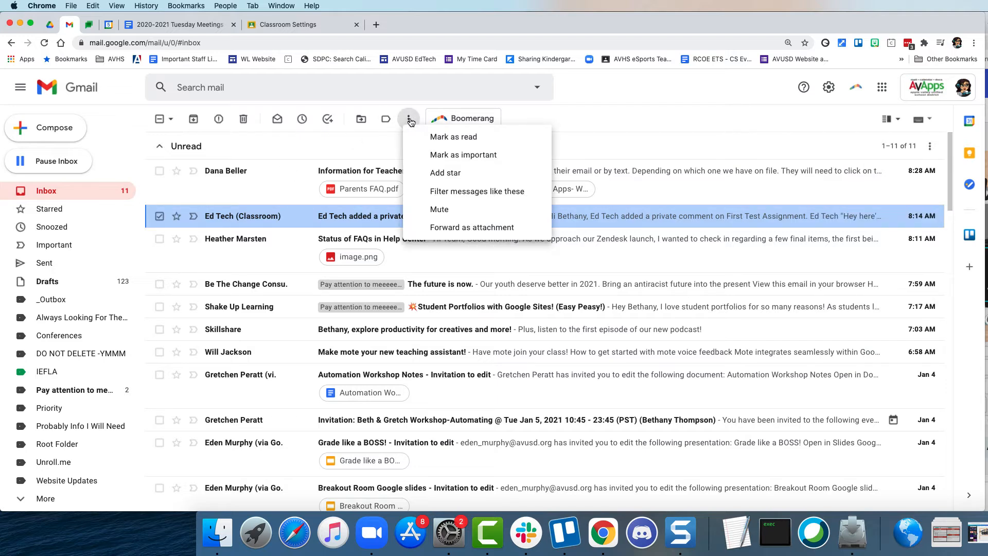
click(490, 194)
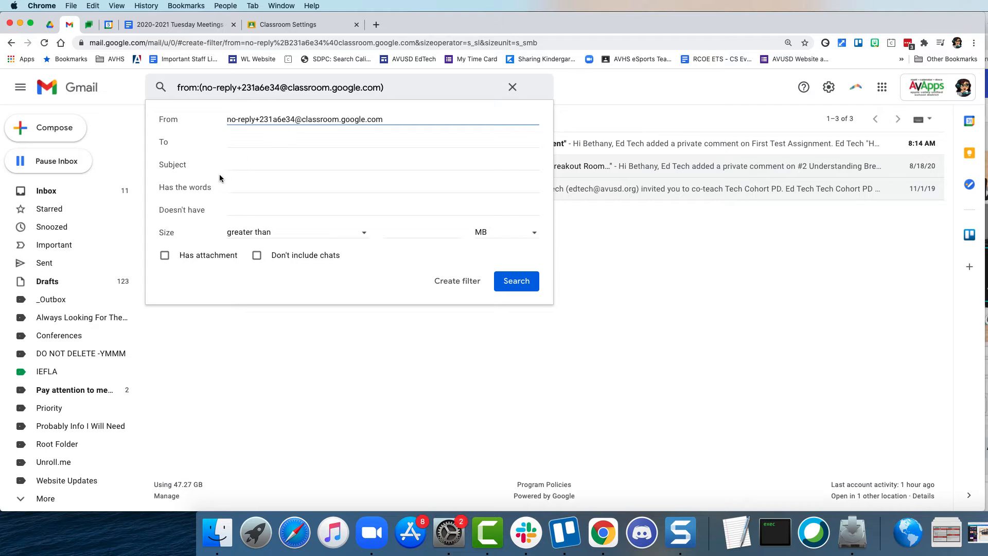
Step: Examine the filter's criteria fields for sender, recipient, subject, included words and excluded words
click(231, 145)
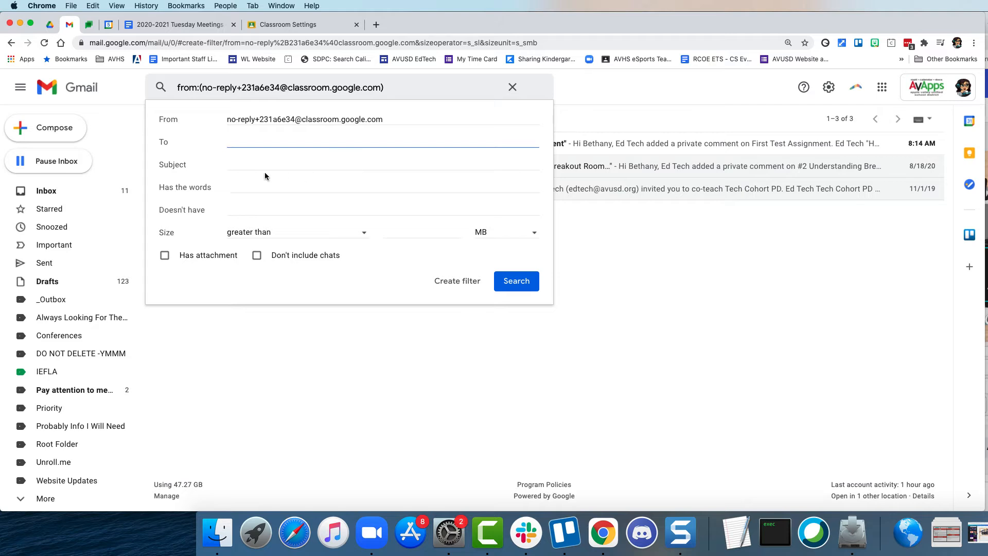
click(231, 162)
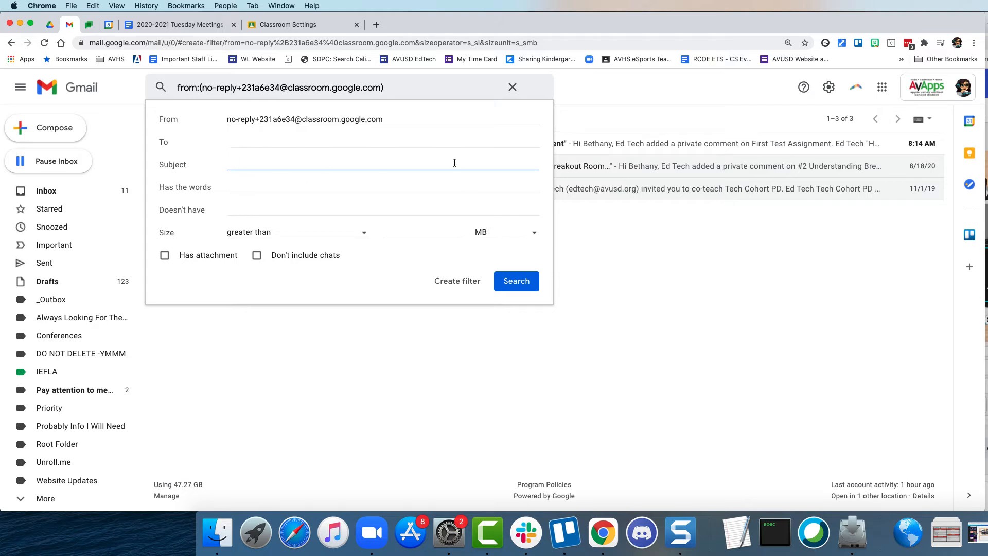
click(240, 187)
click(239, 207)
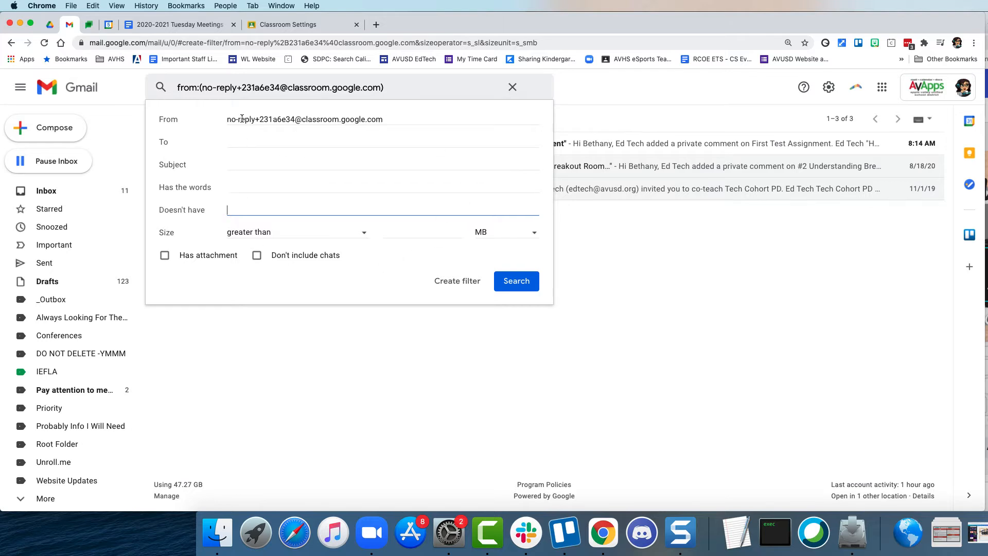
drag(227, 120, 295, 119)
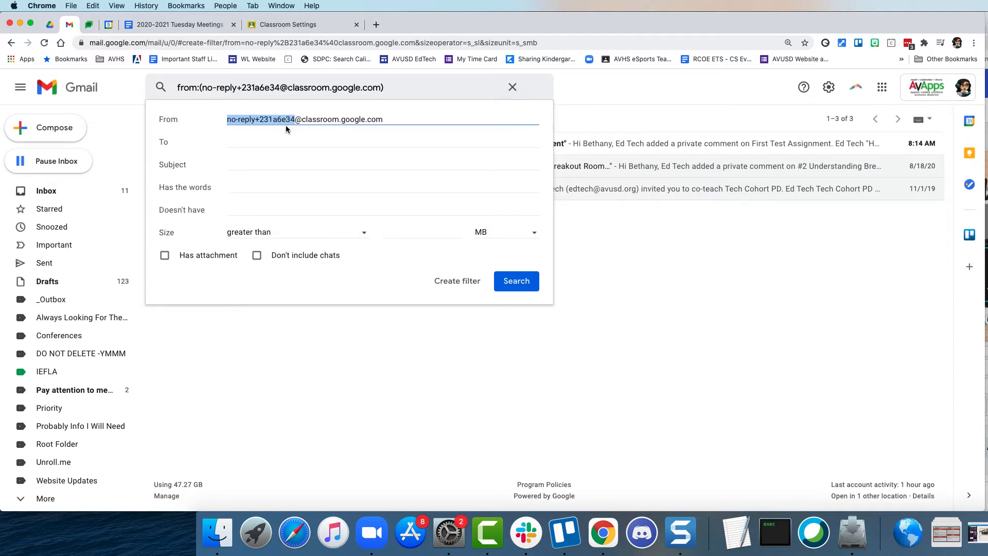
click(244, 123)
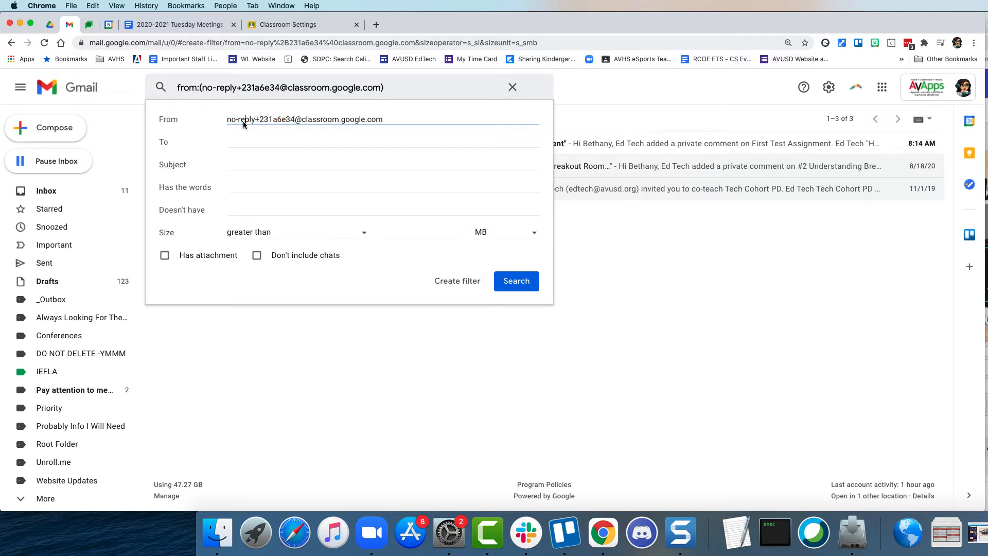
click(252, 169)
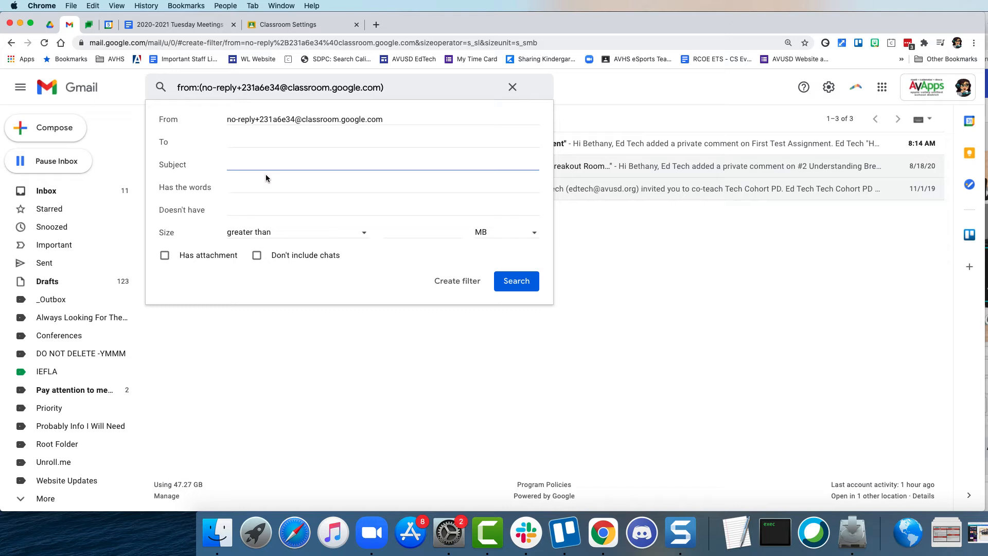
Step: Make the filter match messages that have the words "private comment" and continue to its actions
click(250, 188)
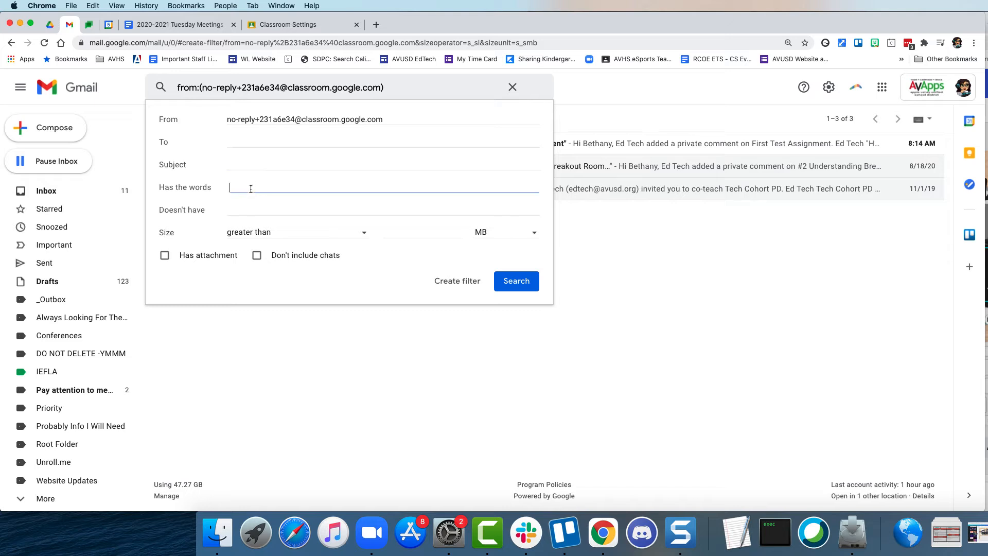
text(private comment)
click(229, 119)
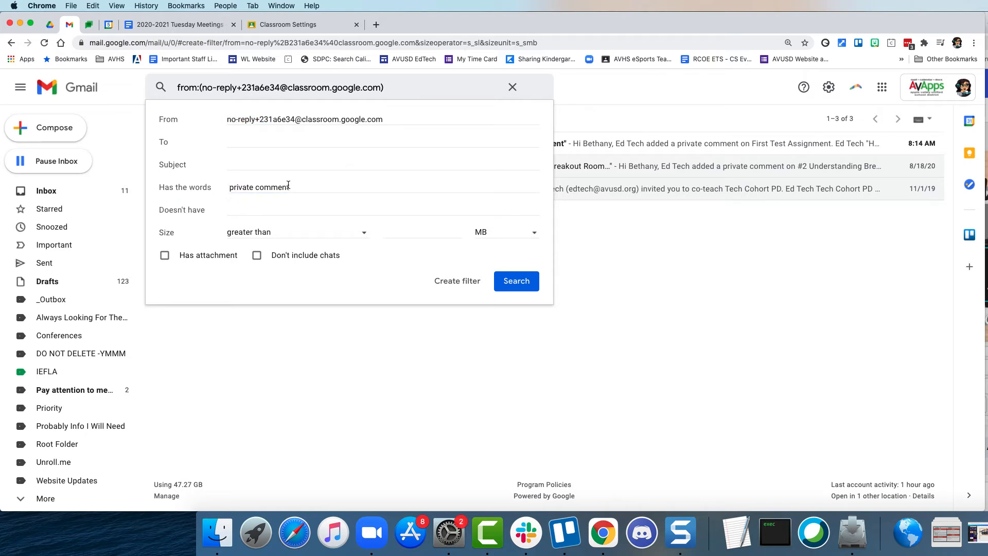
click(307, 187)
double_click(307, 187)
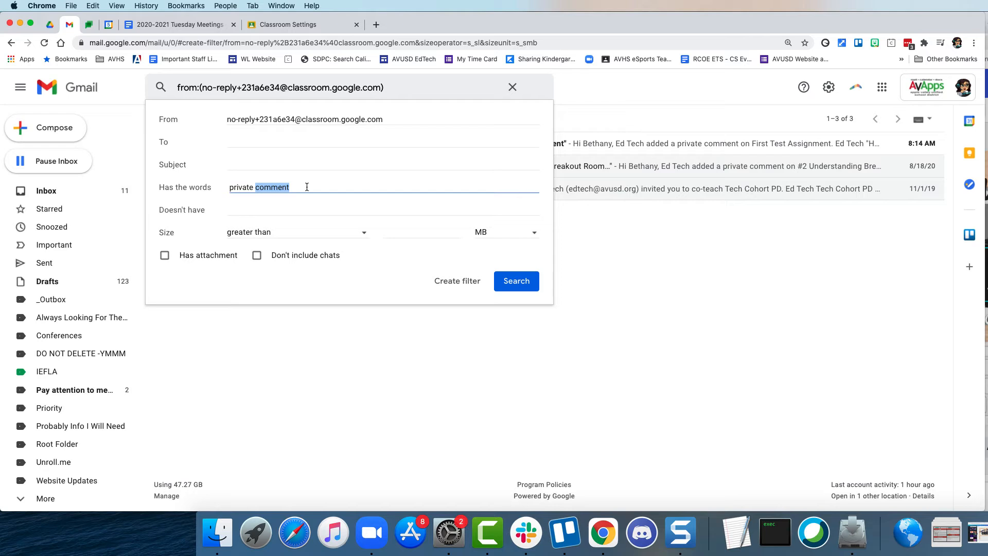
click(449, 281)
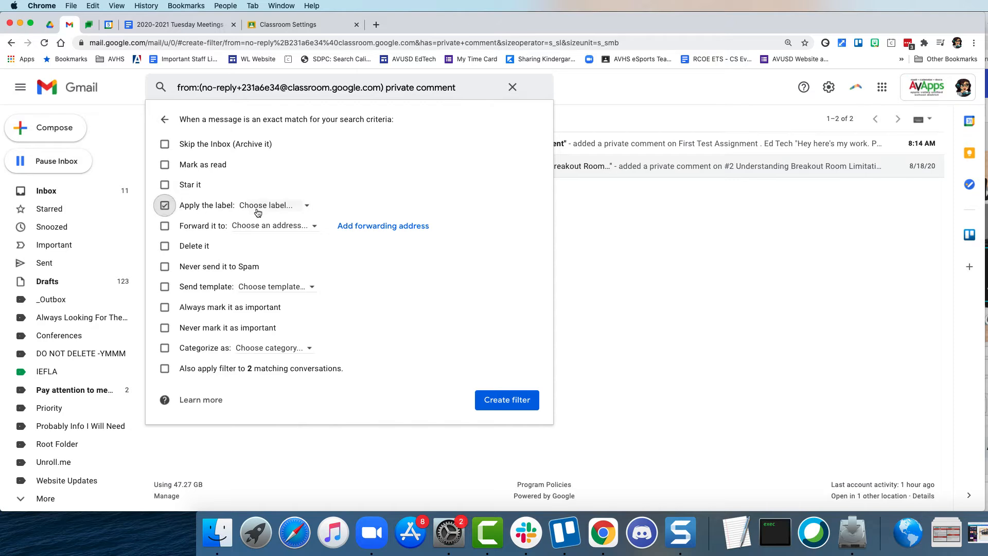
Step: Create a new label named "GC Private Comments" for the filter to apply to matching messages
click(304, 206)
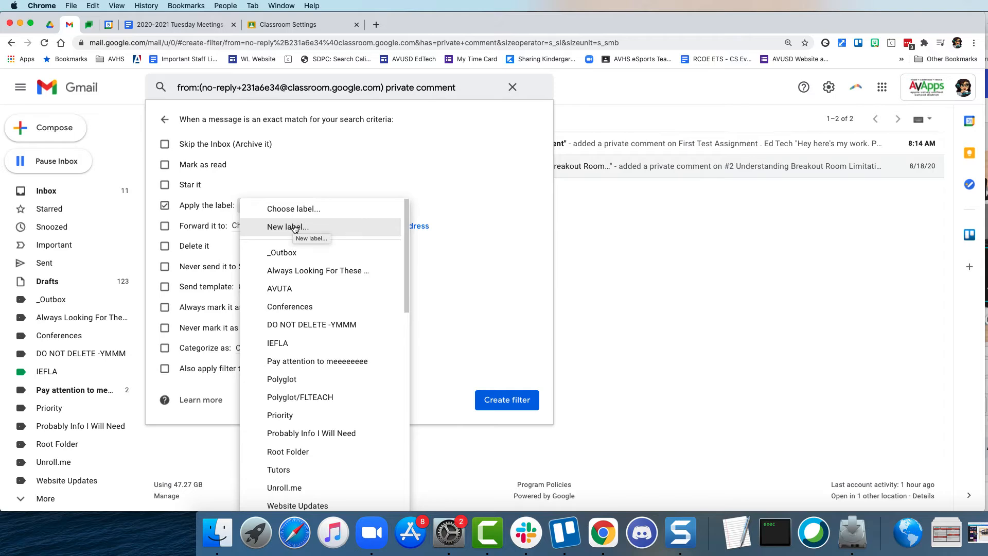
click(295, 228)
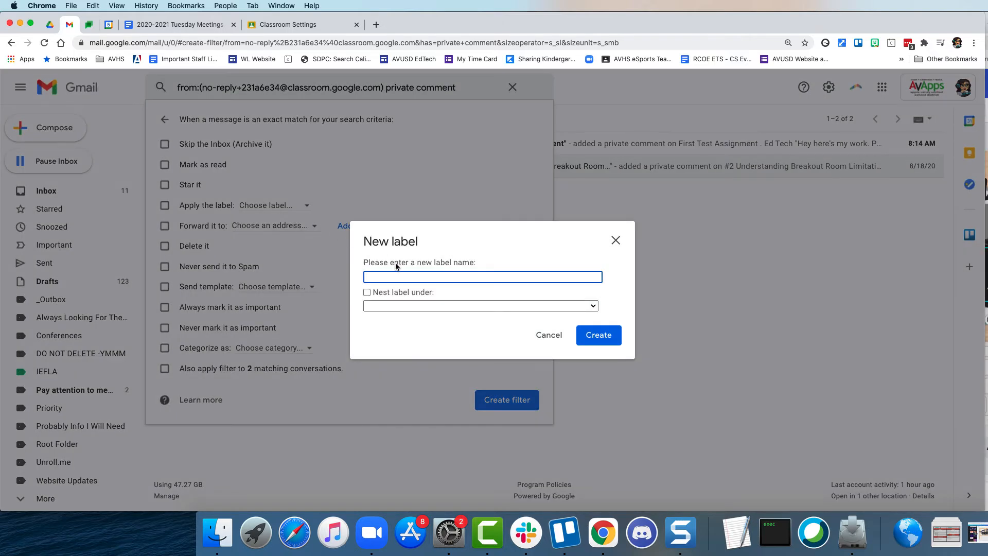
text(GC Private Commn)
text(nts)
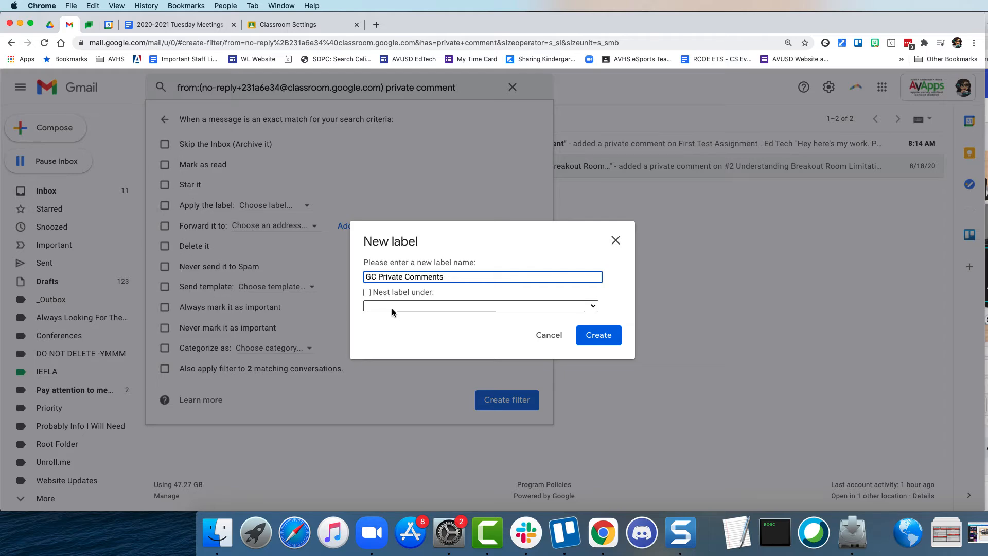
click(598, 335)
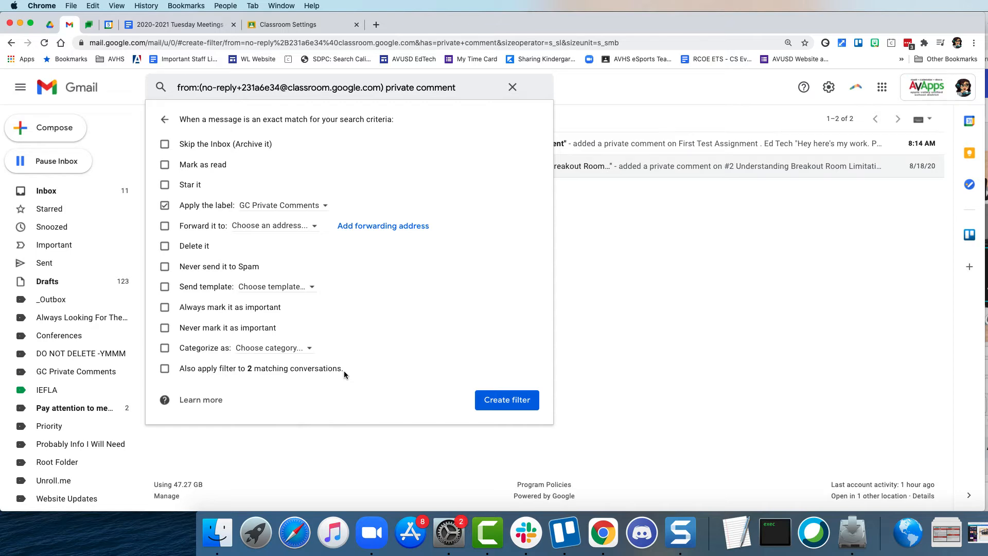
Step: Set the filter to apply to the existing matching conversations as well, and create it
click(164, 378)
click(493, 407)
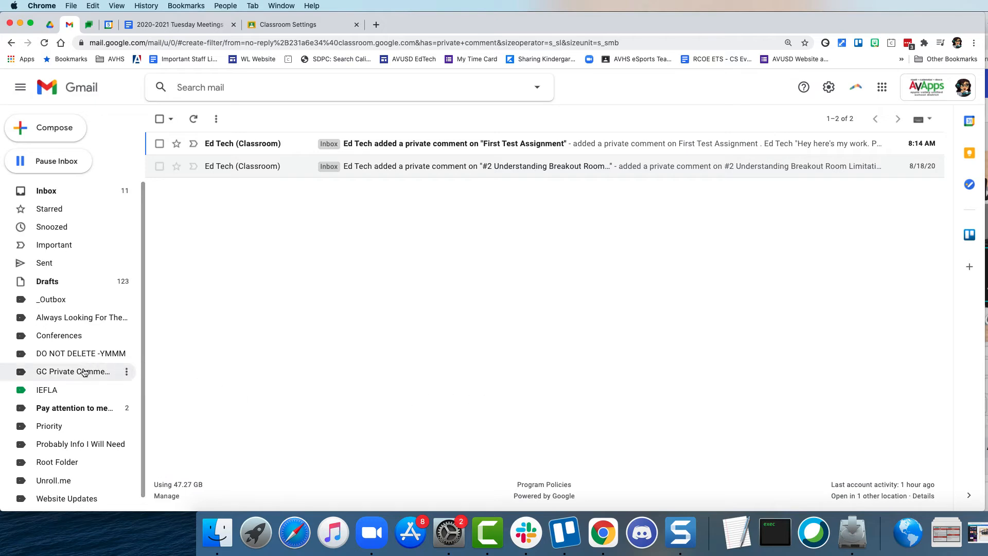
Step: View the emails filed under the GC Private Comments label and return to the inbox
click(110, 376)
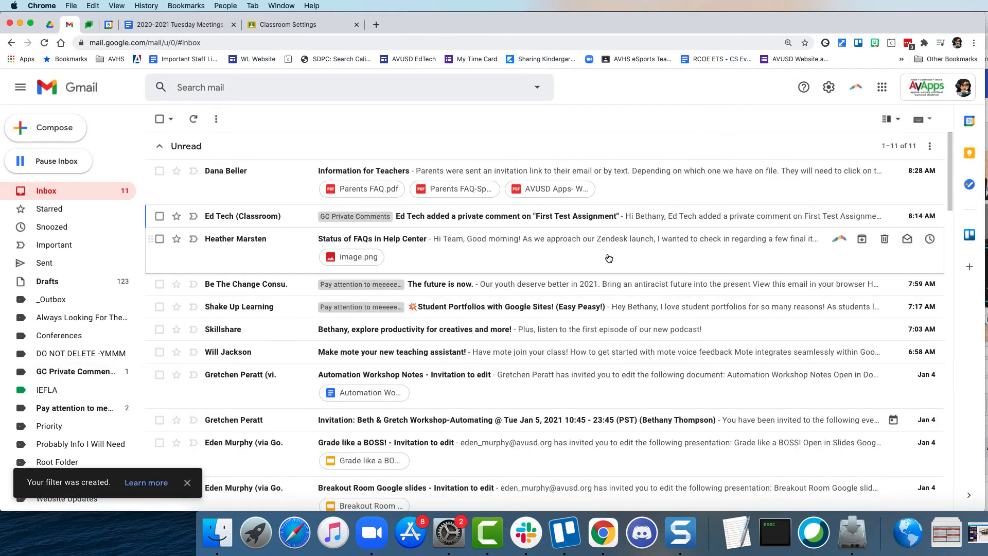
click(74, 376)
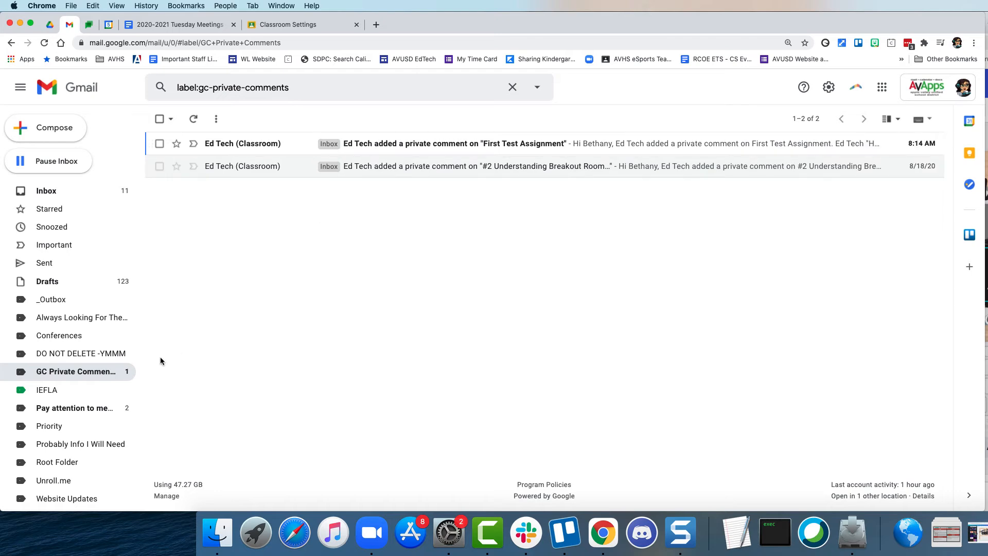
click(45, 191)
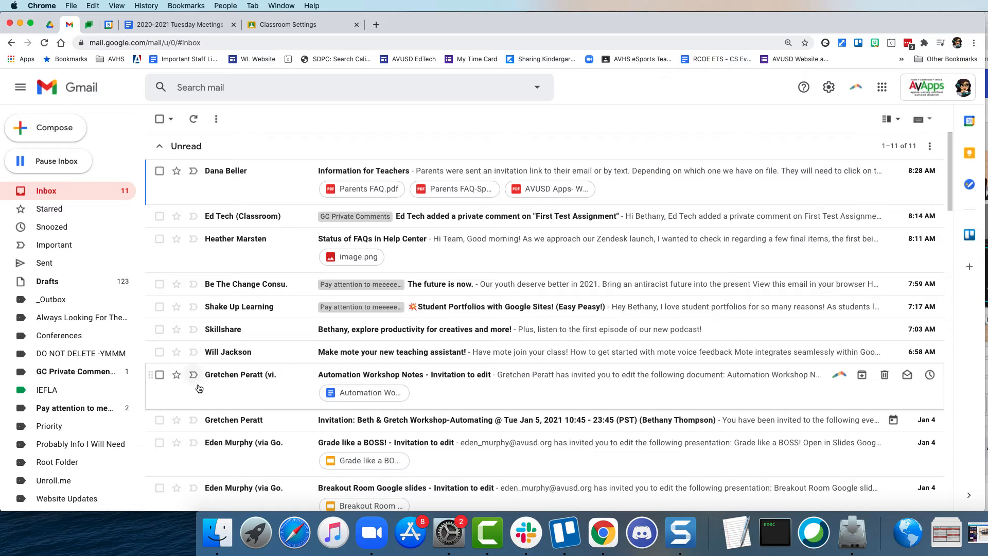
Step: Start a filter from the "Automation Workshop Notes" invitation email, set its sender to the colleague's e-mail address, and continue to its actions
click(160, 375)
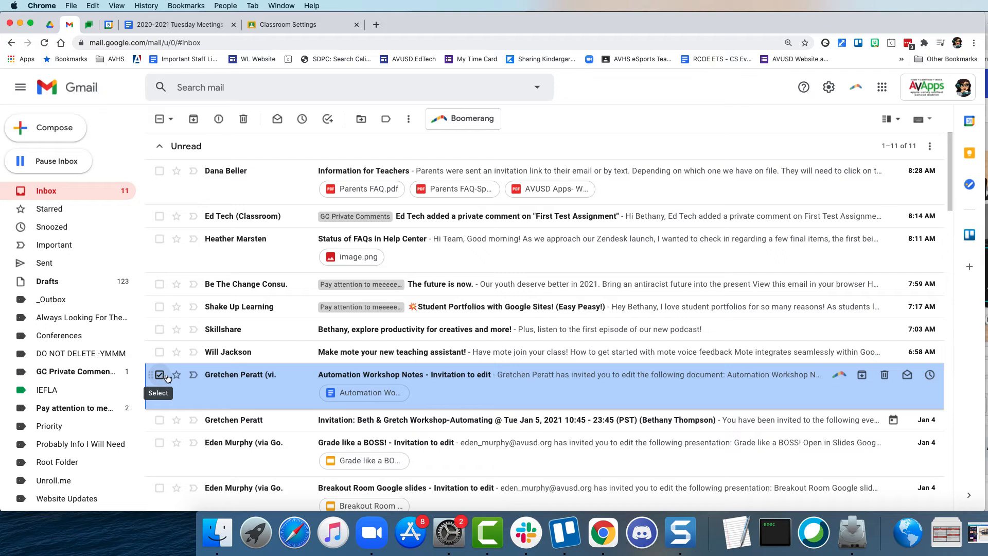
click(409, 126)
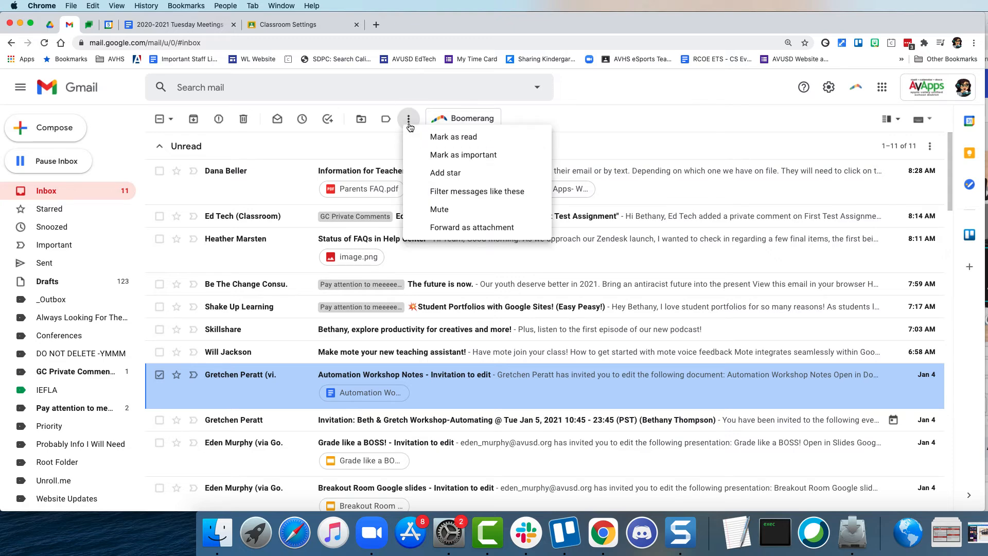
click(443, 192)
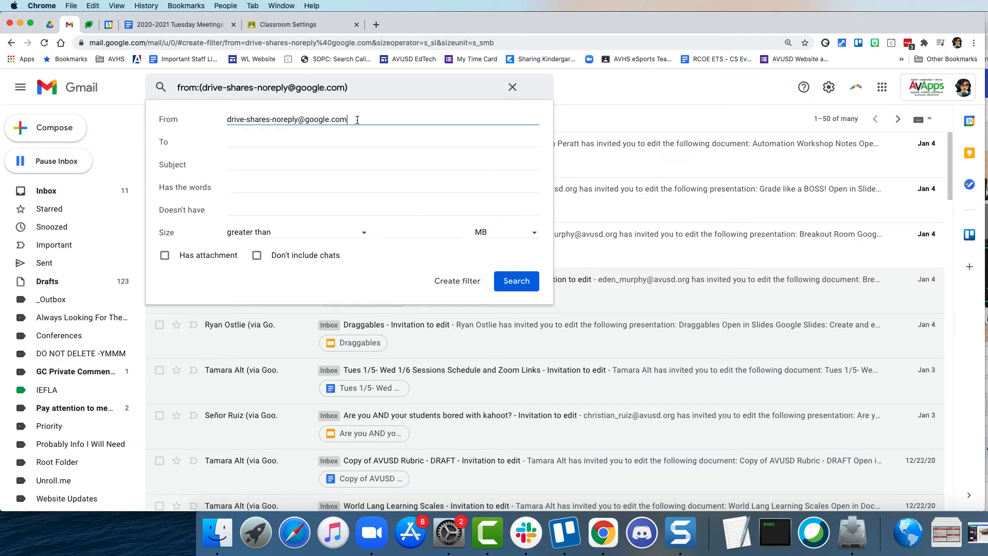
drag(357, 119, 205, 118)
text(gretchen)
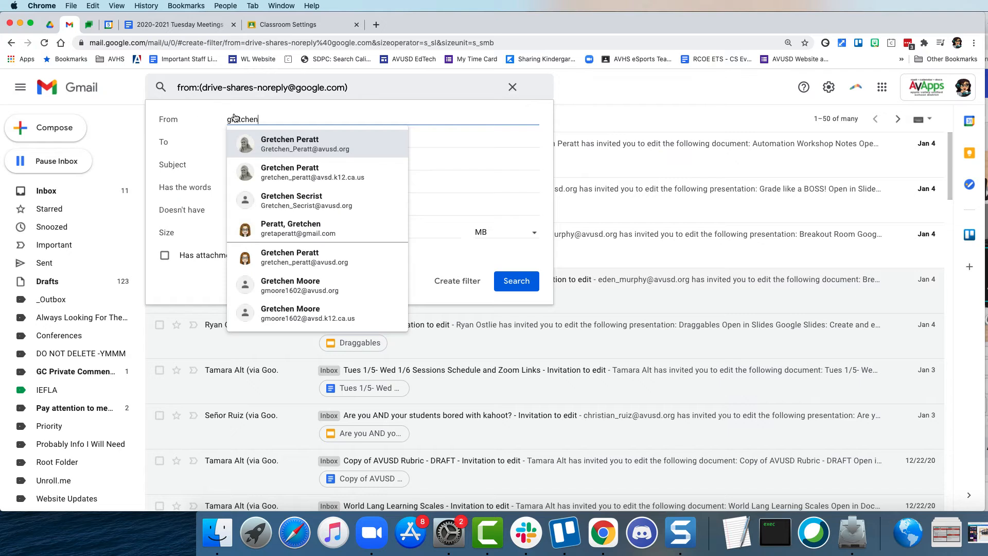
click(279, 142)
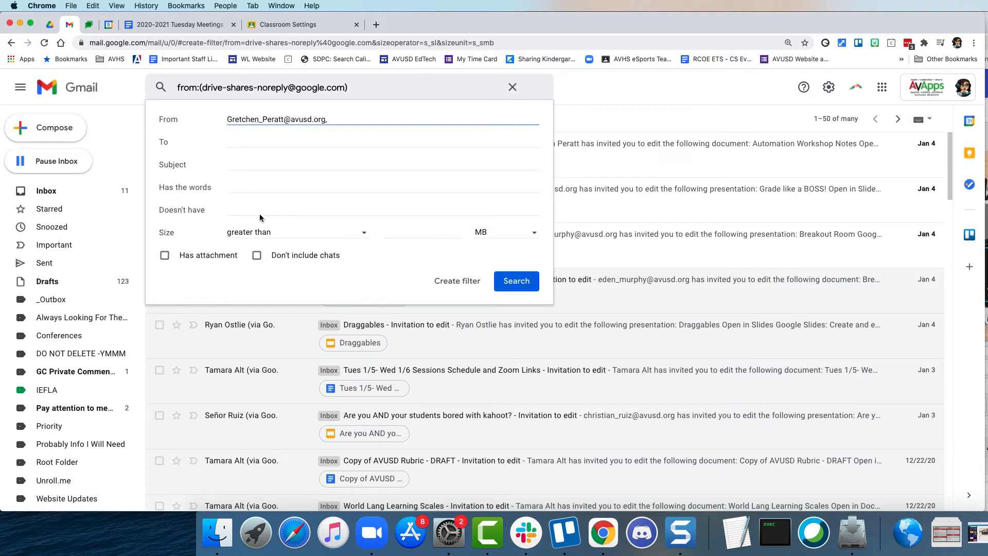
click(449, 287)
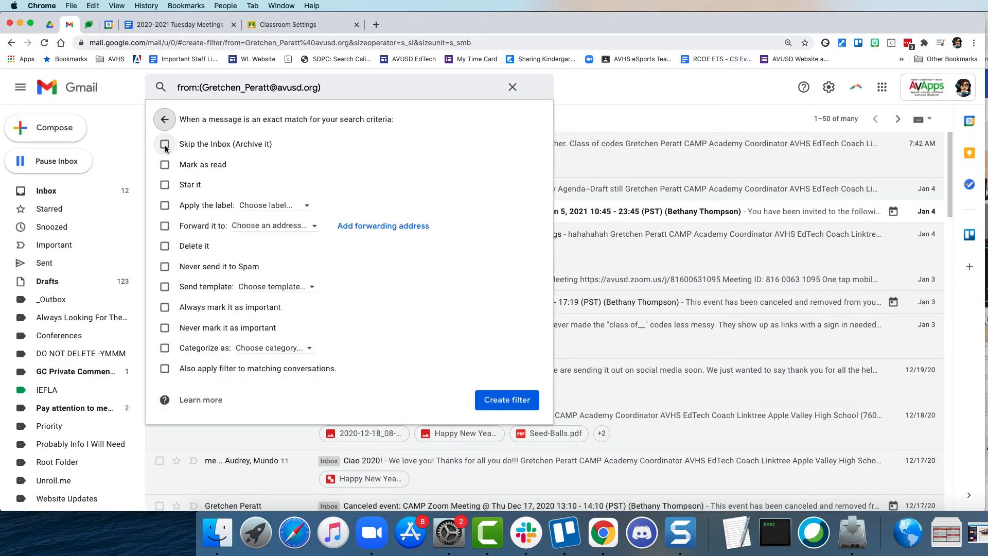
Step: Have the filter apply a new label with the colleague's full name, nested under "Pay attention to meeeeeeee", and create the filter
click(165, 204)
click(291, 207)
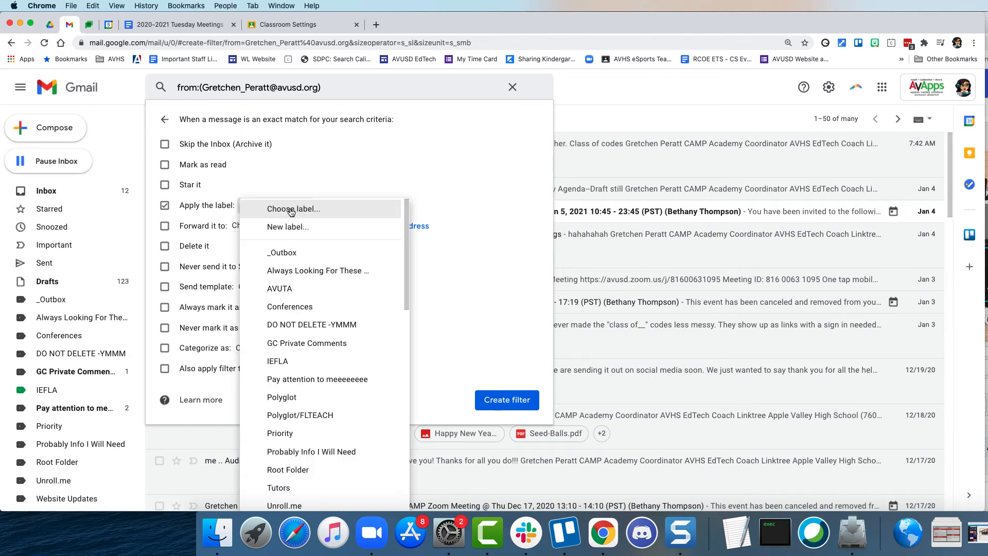
click(289, 227)
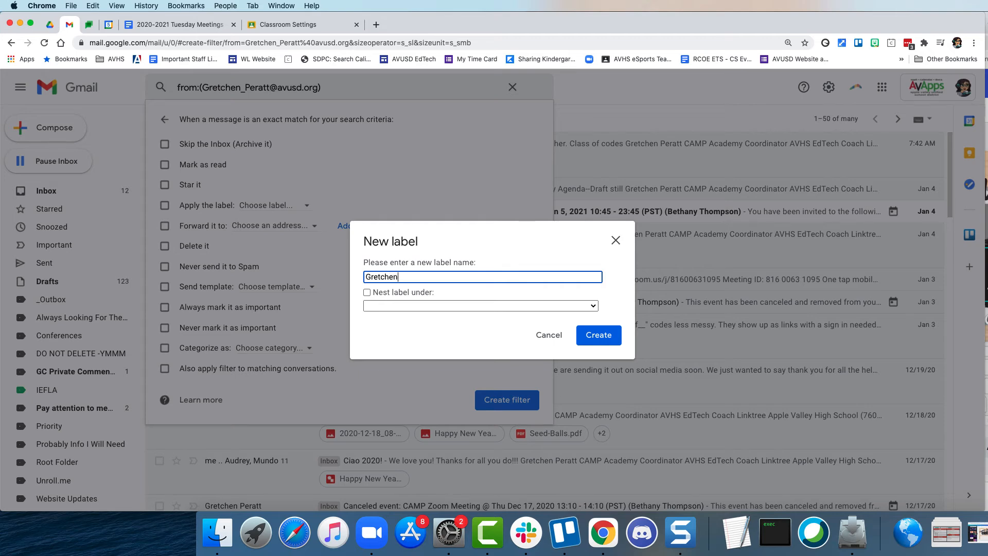
click(604, 341)
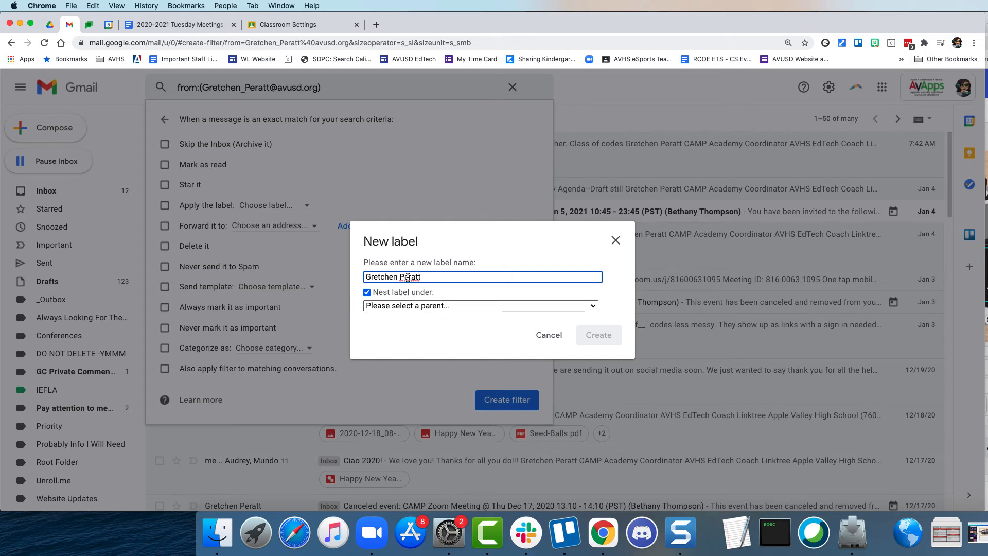
click(403, 307)
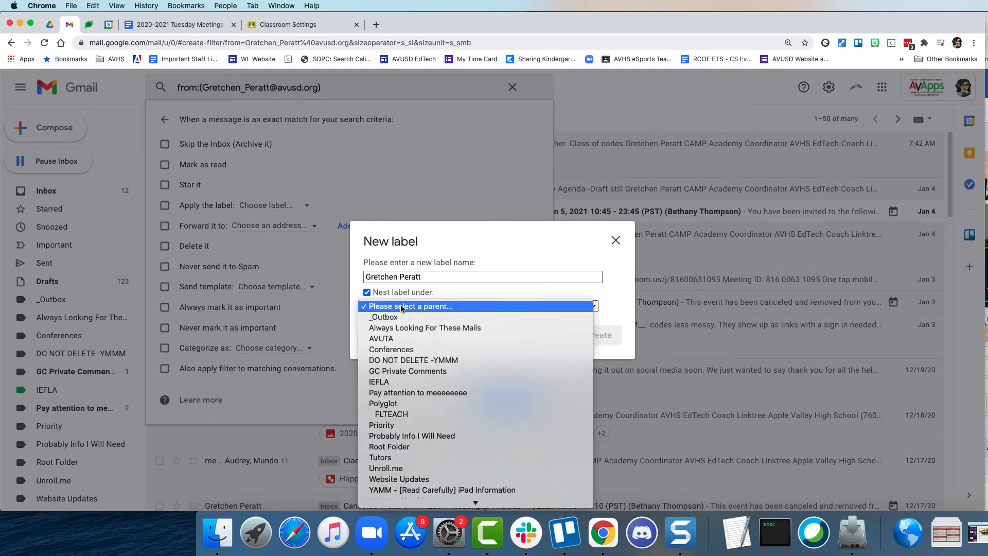
scroll(443, 346, down, 5)
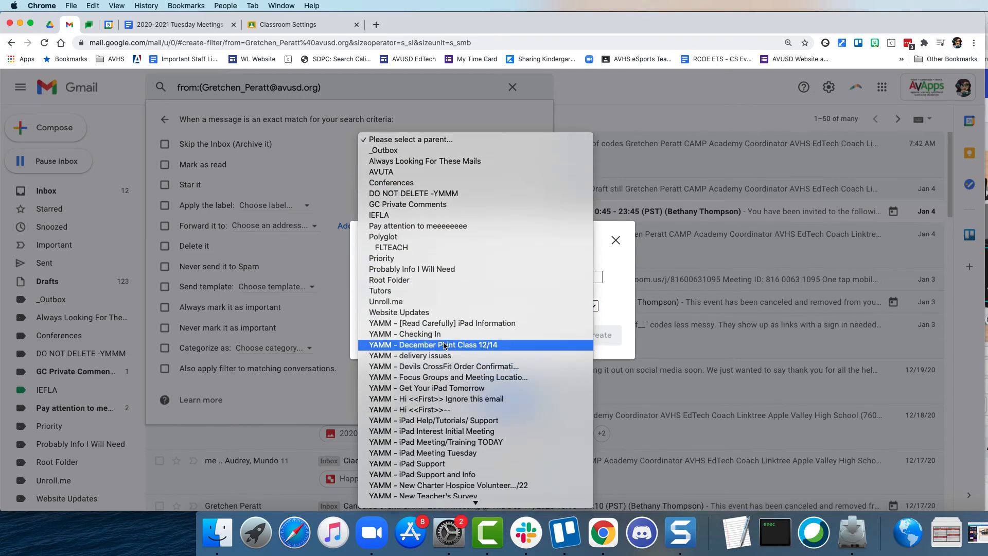
scroll(444, 346, down, 5)
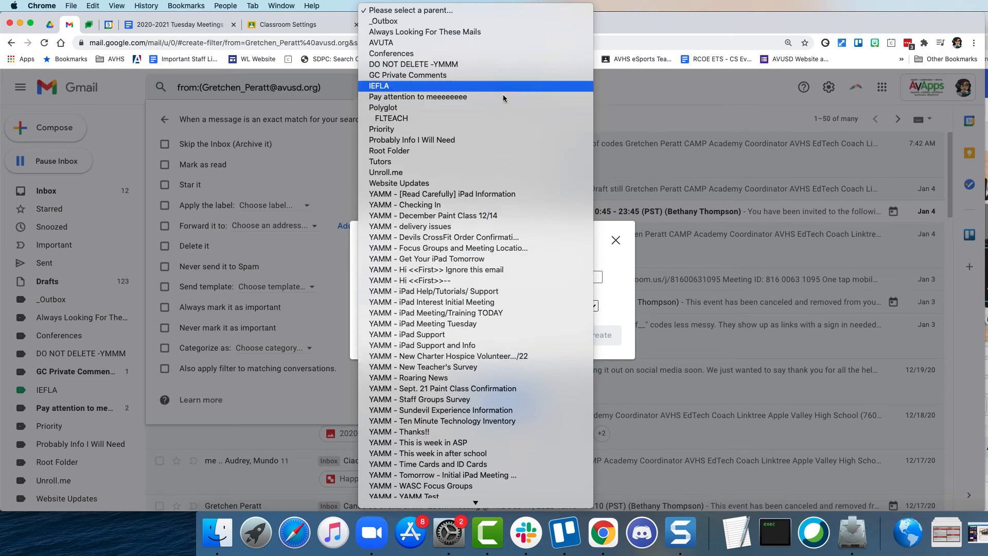
click(437, 100)
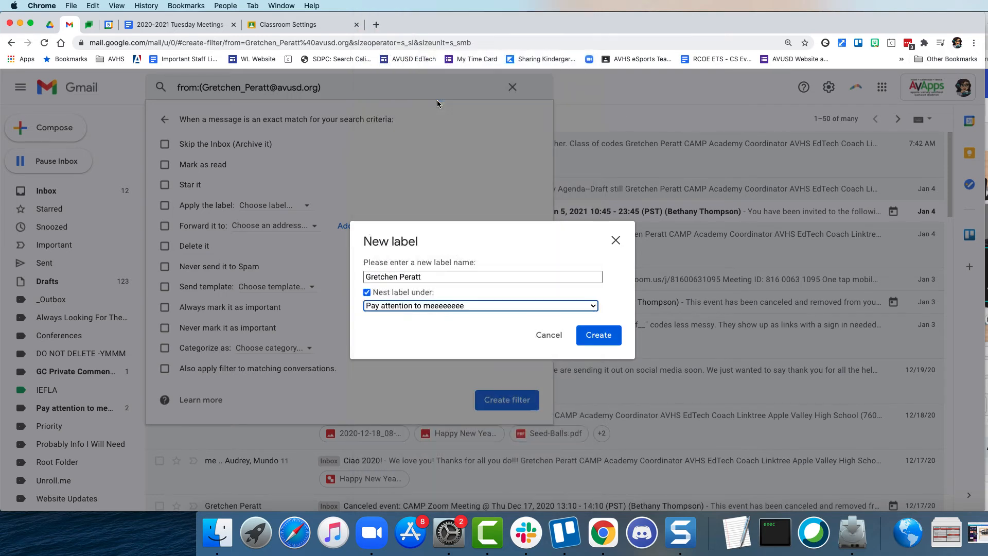
click(599, 336)
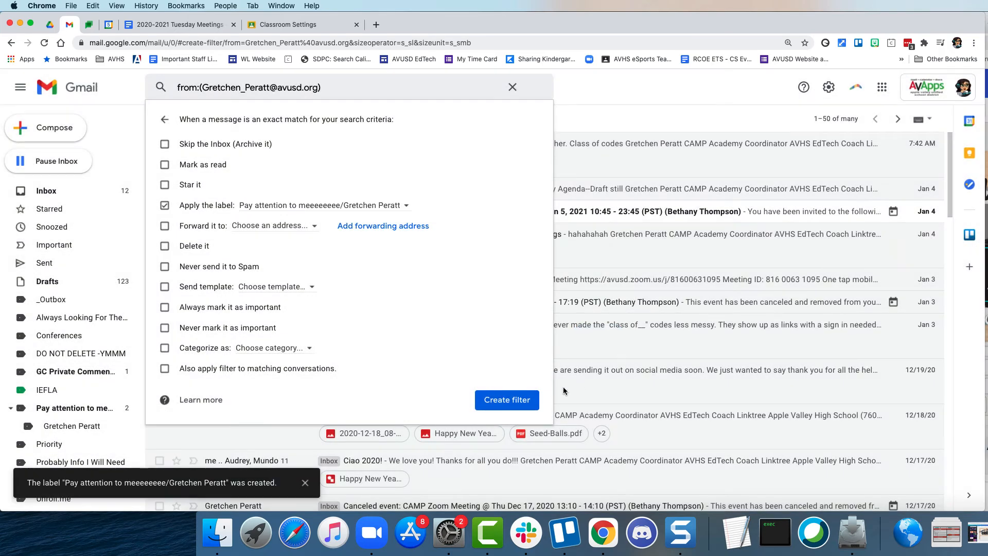
click(523, 401)
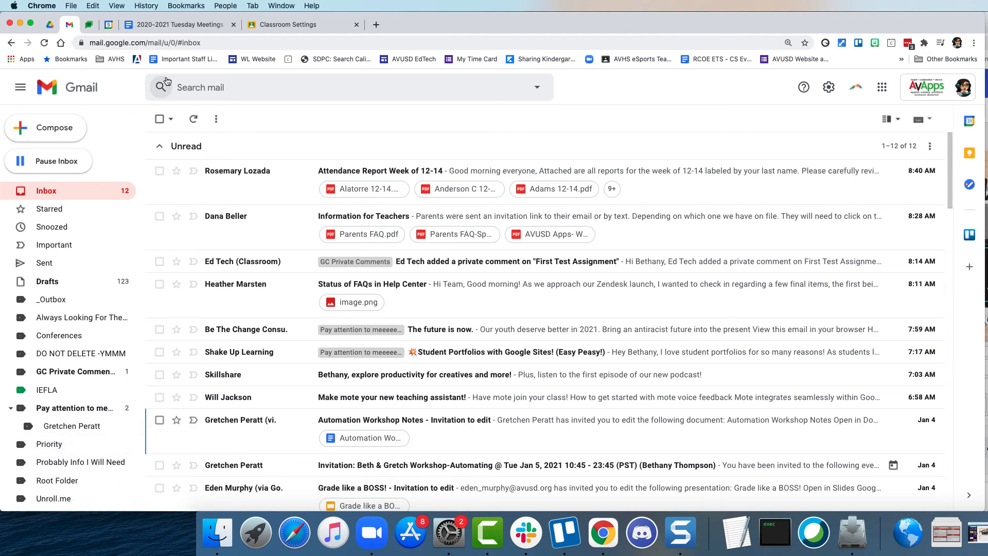
Step: Search the mail for the colleague's e-mail address and look through the matching messages
click(203, 87)
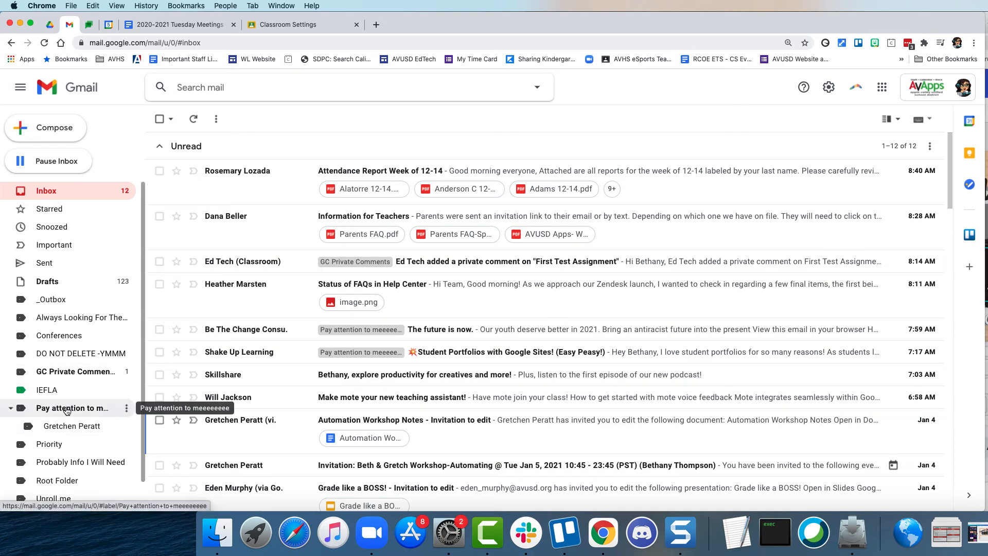
click(179, 88)
text(gretchen)
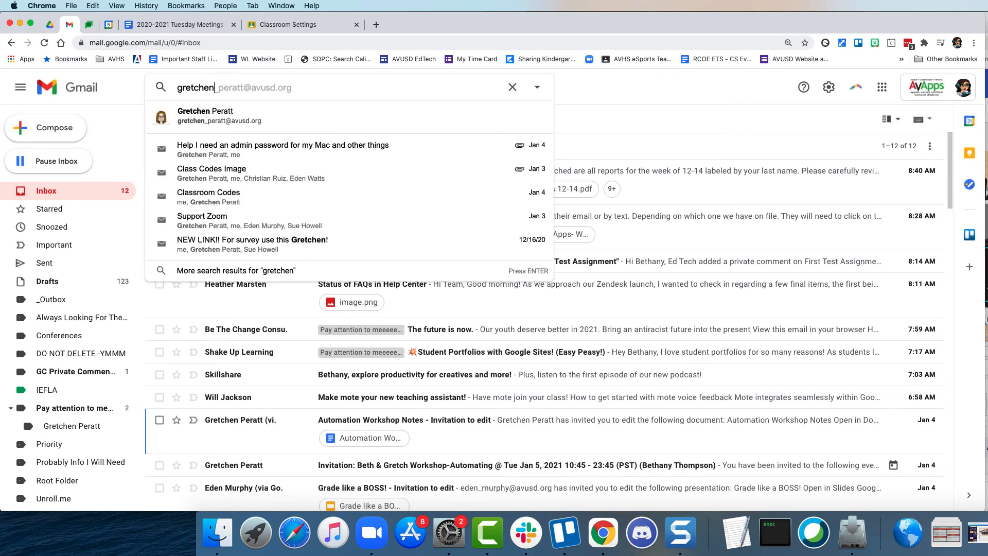
click(217, 116)
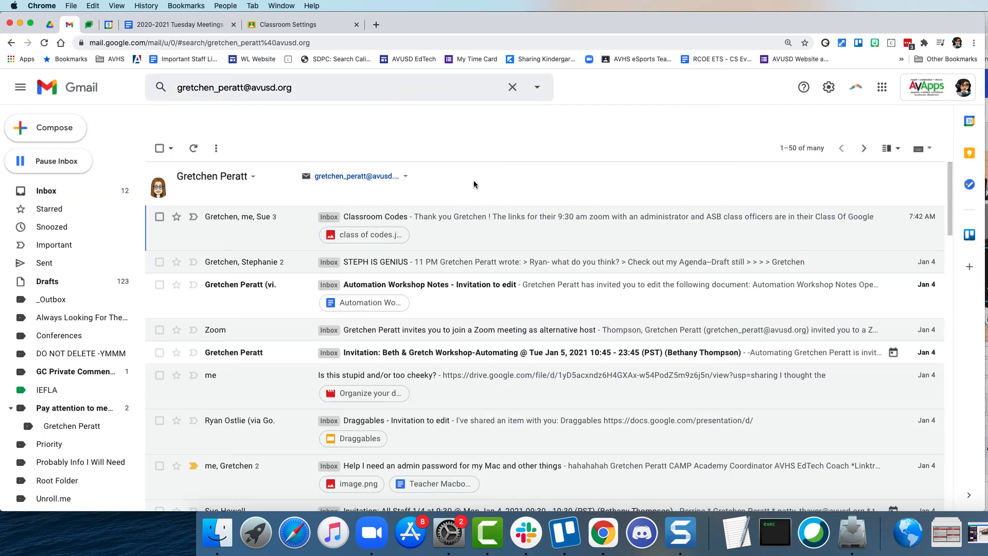
scroll(474, 182, down, 15)
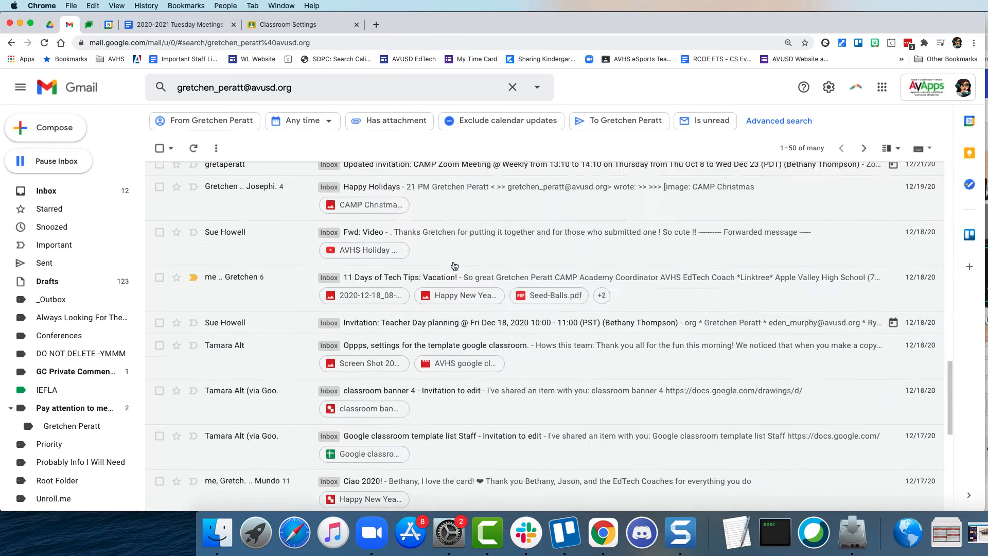
scroll(454, 265, up, 15)
Step: Run an advanced search for messages from the colleague's e-mail address that have the word "CAMP"
click(344, 87)
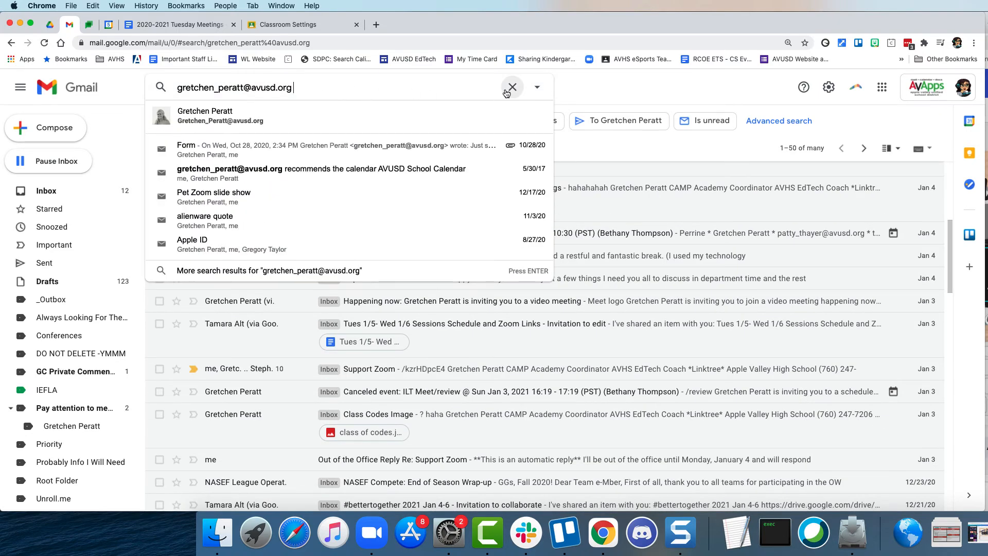
click(537, 87)
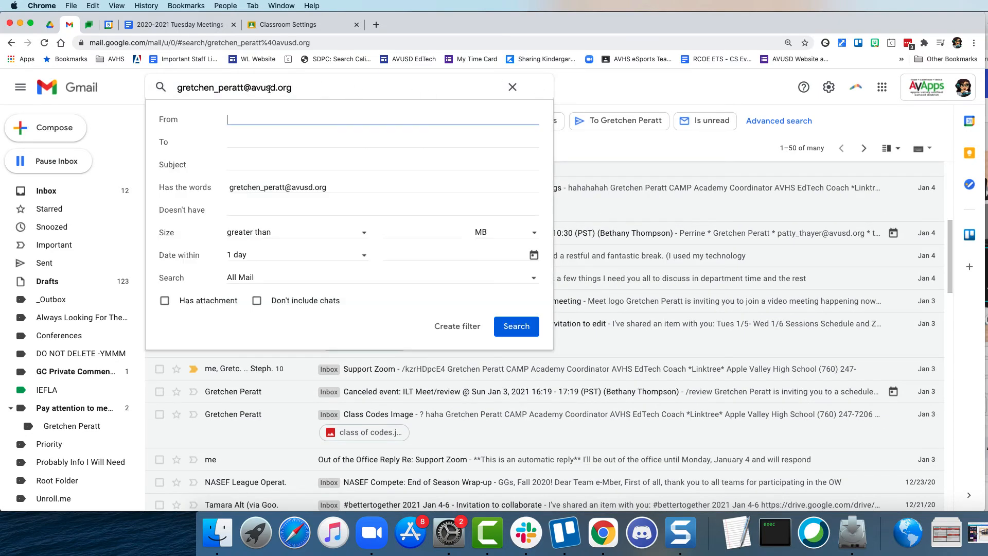
click(240, 161)
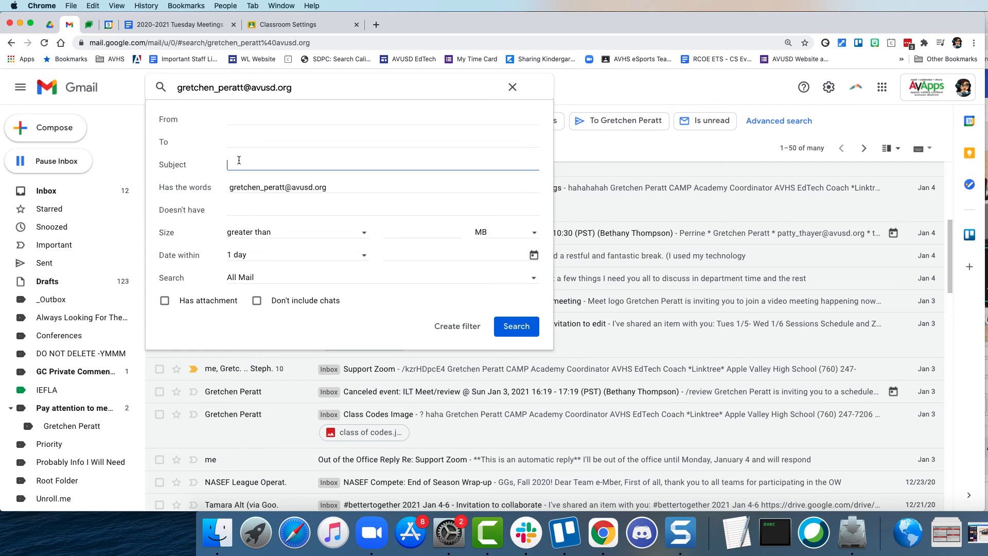
click(250, 205)
drag(342, 192, 241, 184)
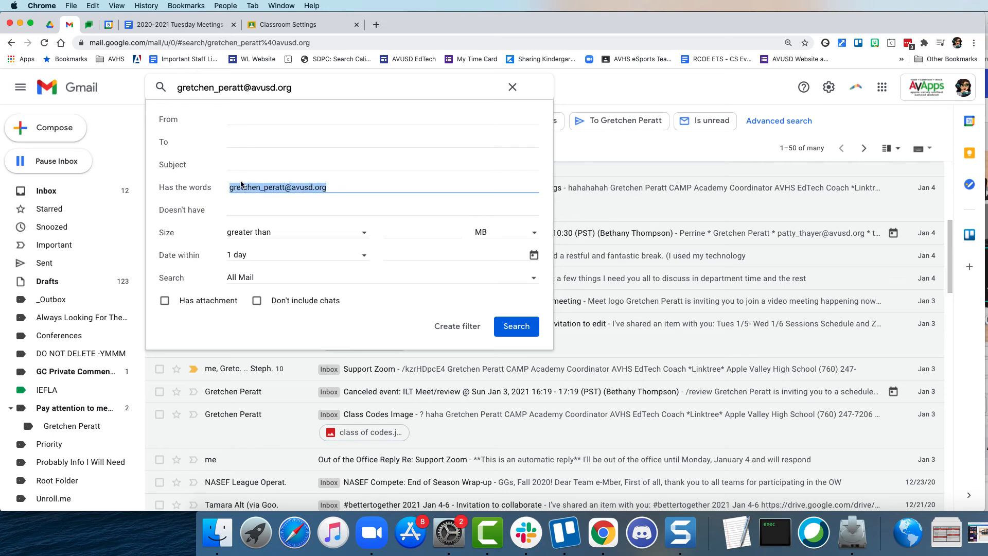
click(264, 116)
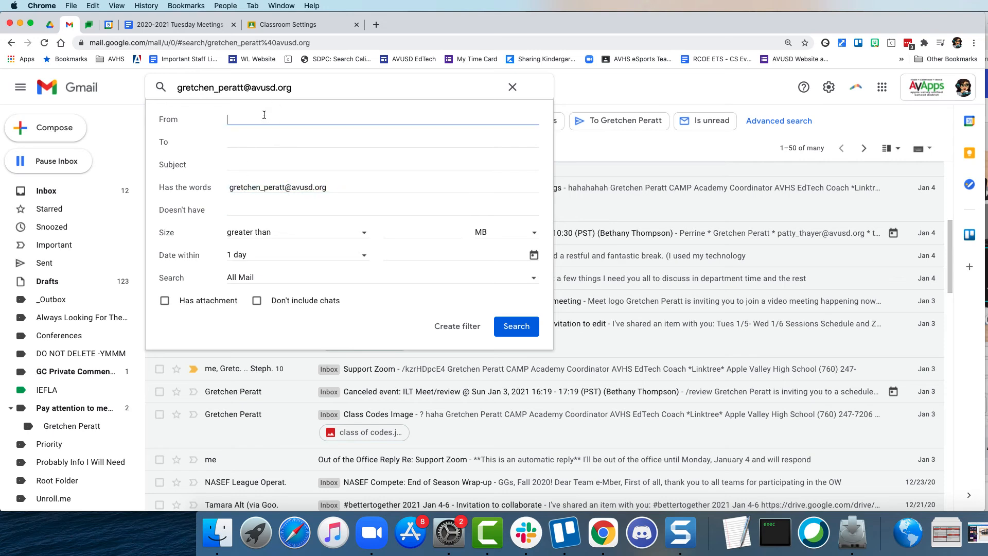
text(gretchen)
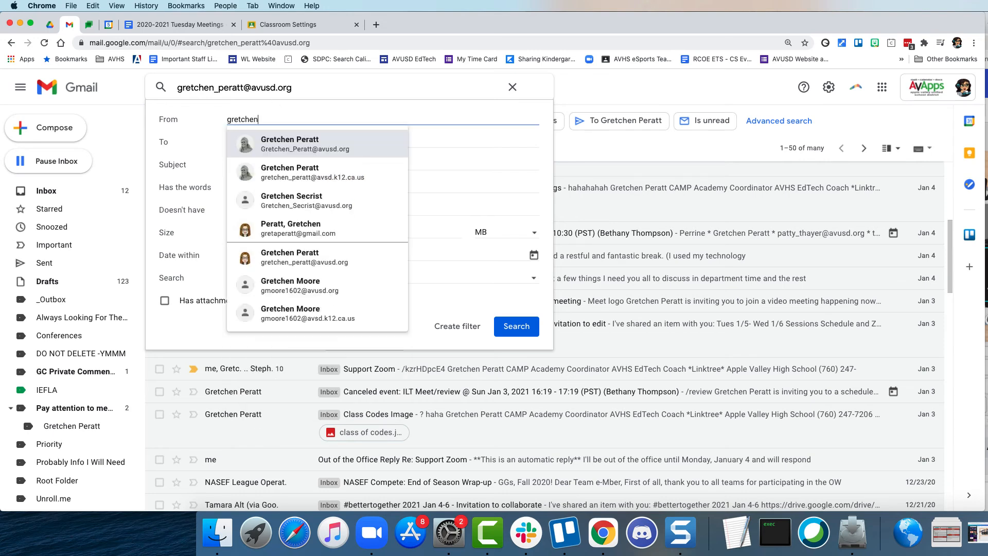
click(297, 144)
triple_click(326, 189)
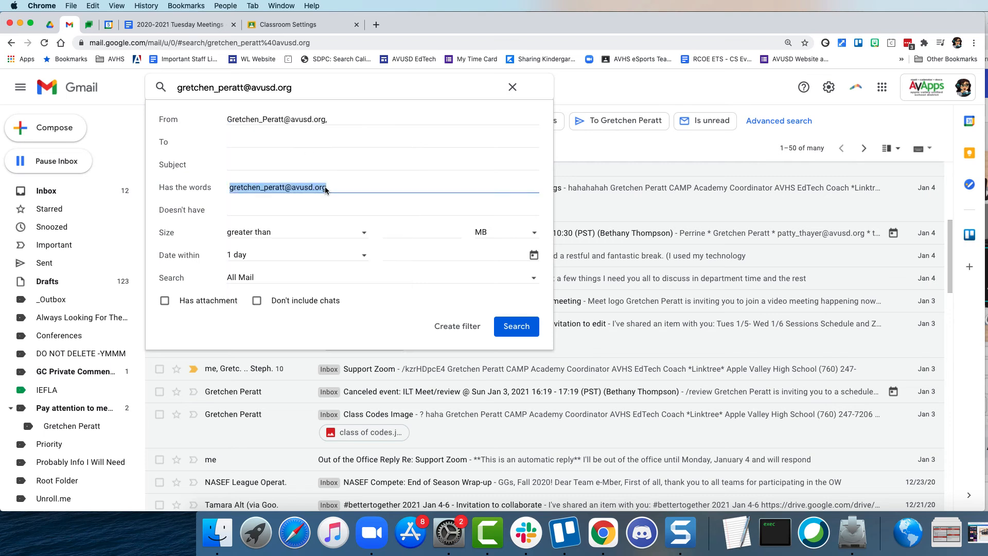
text(CAMP)
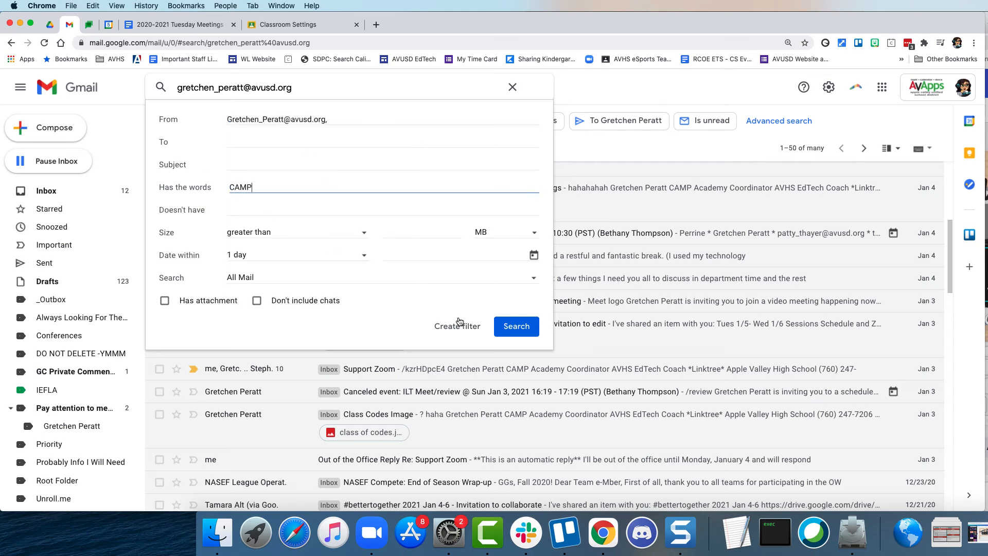
click(518, 331)
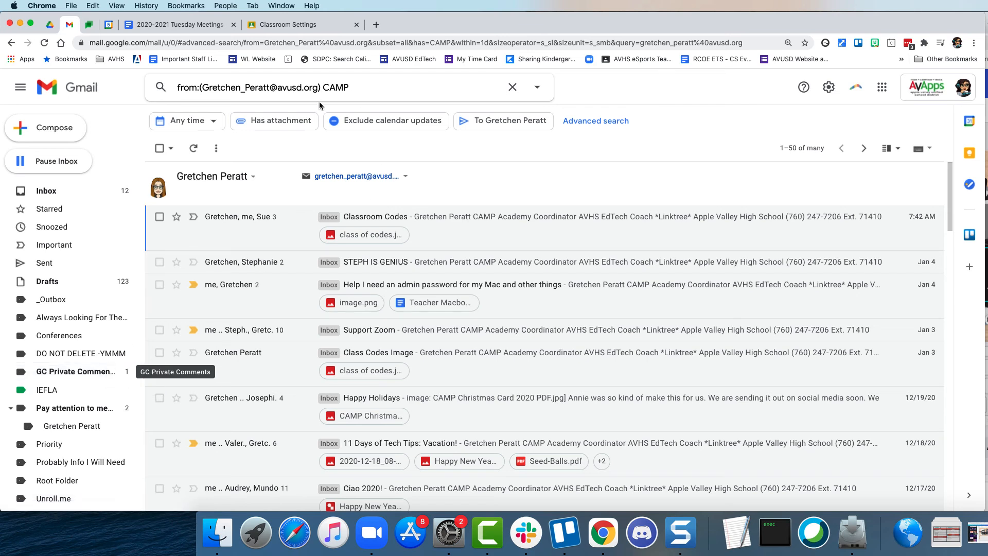
Step: Return to the inbox and set the color of the "GC Private Comments" label to bright green
click(23, 372)
right_click(22, 375)
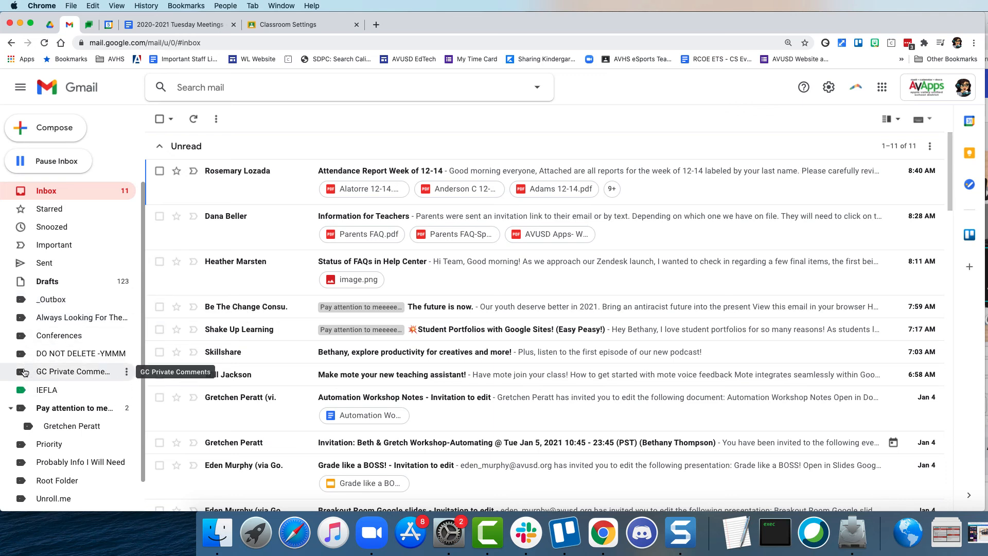
click(127, 373)
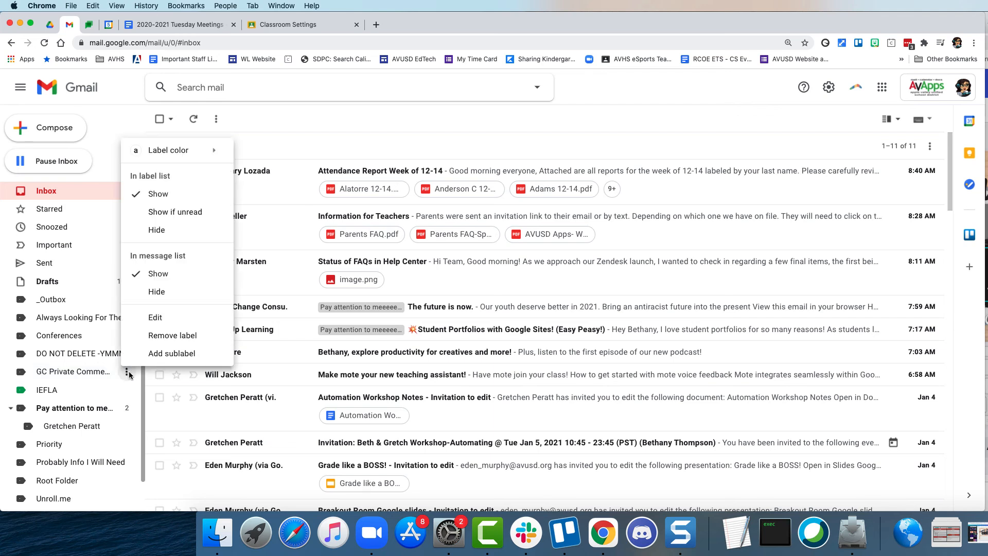
mouse_move(180, 151)
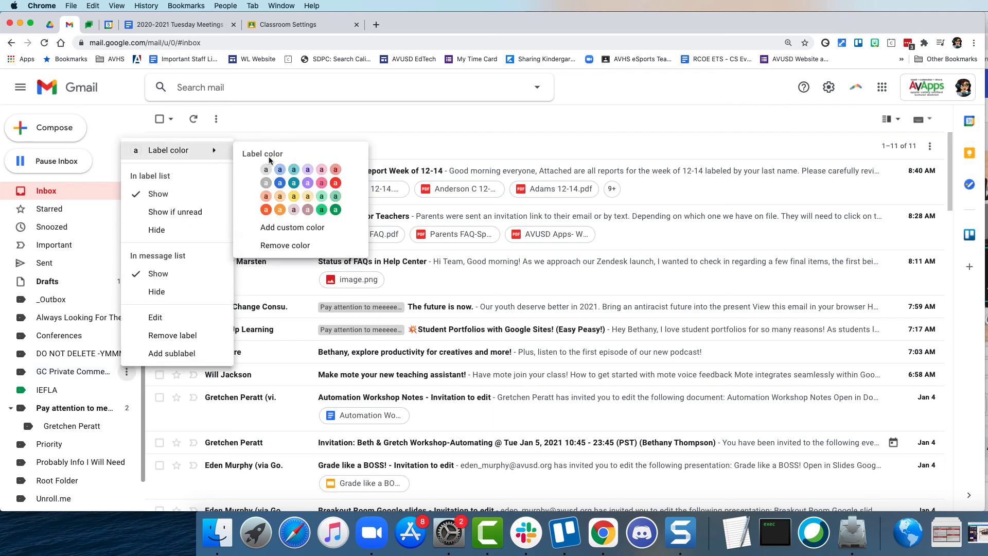
click(322, 210)
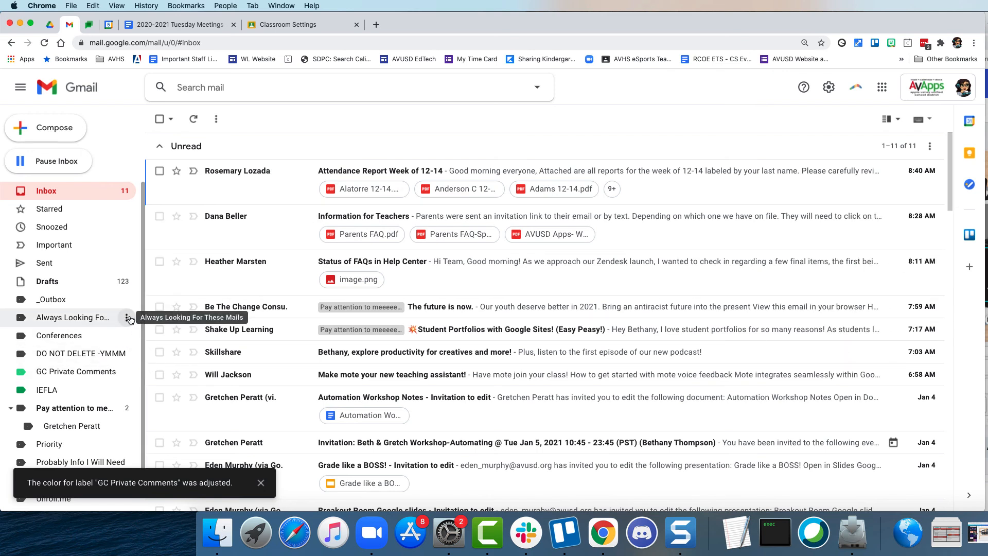
Step: Set the color of the "Always Looking For These Mails" label to red
click(126, 317)
mouse_move(174, 99)
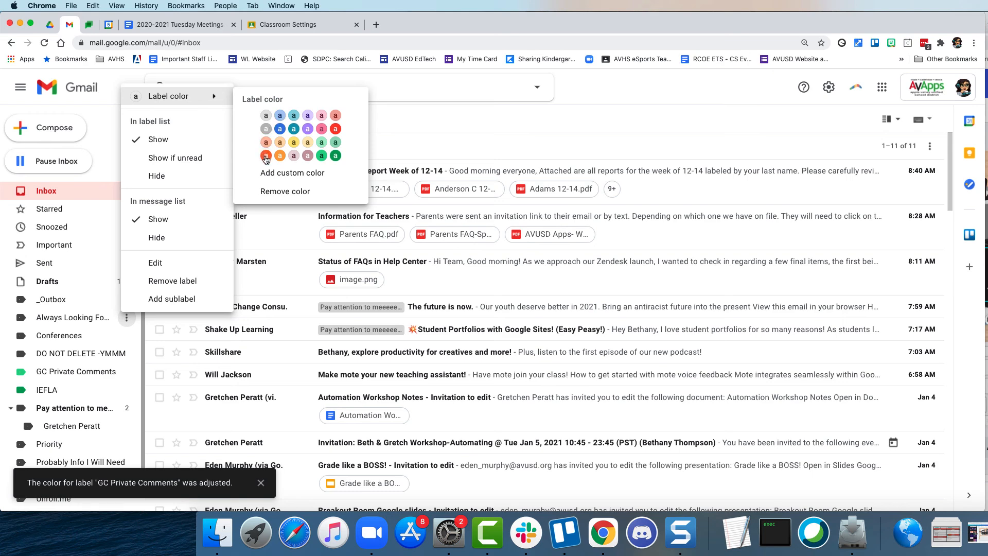
click(335, 130)
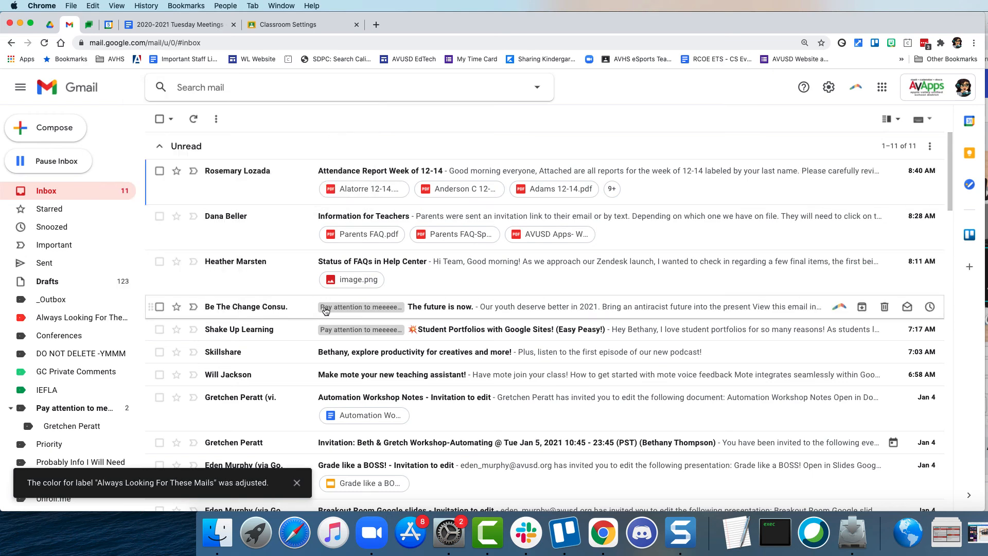
Step: Set the color of only the "Pay attention to meeeeeeee" label to blue, leaving out its sublabels
click(127, 409)
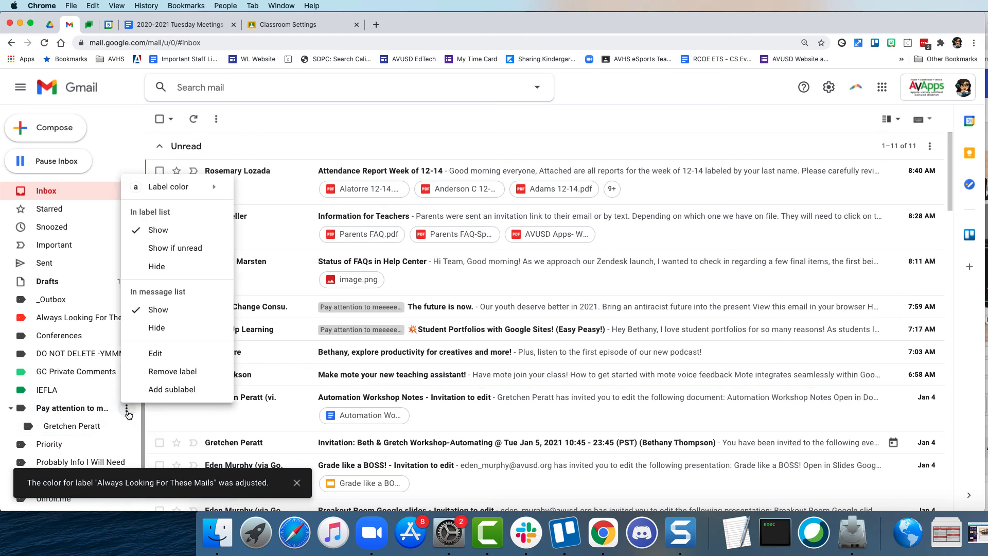
mouse_move(155, 193)
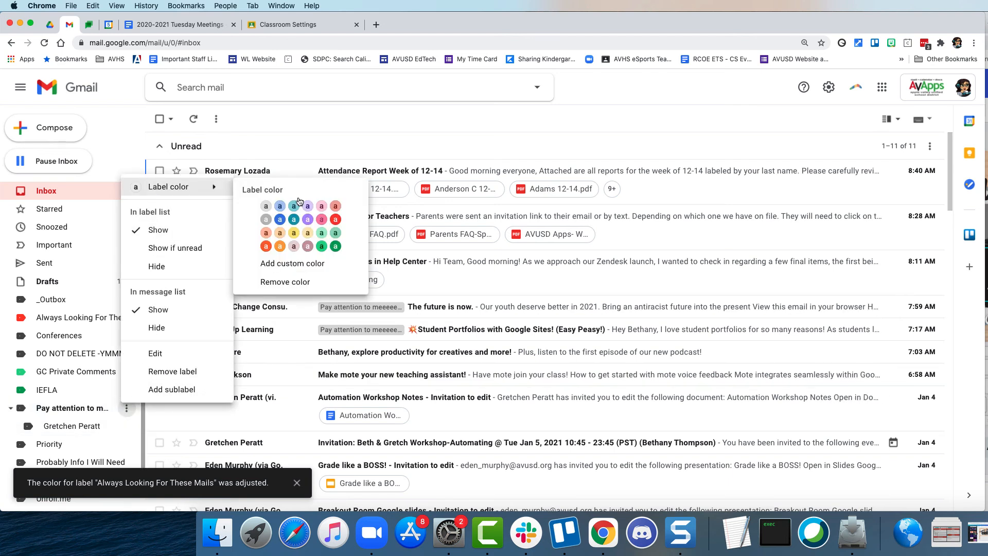
click(279, 219)
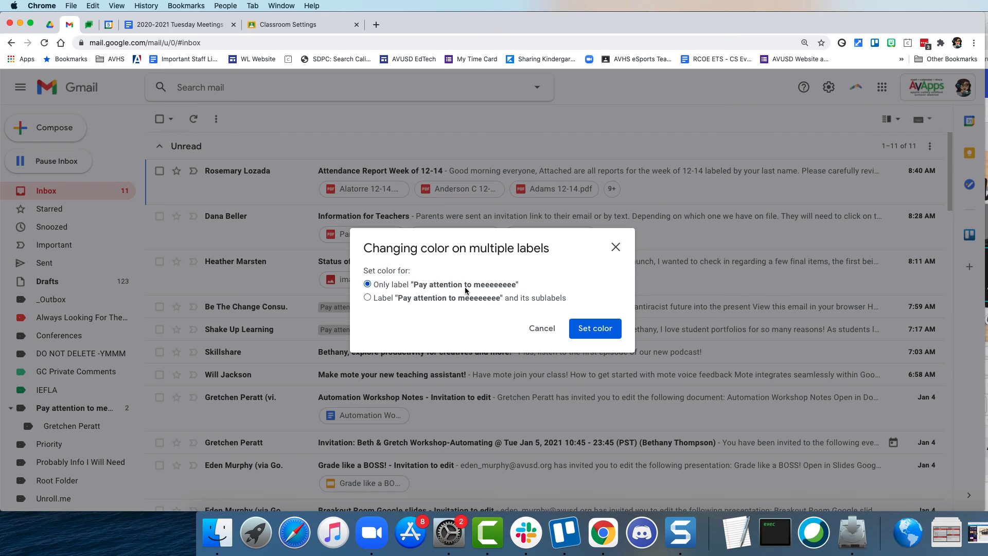
click(592, 328)
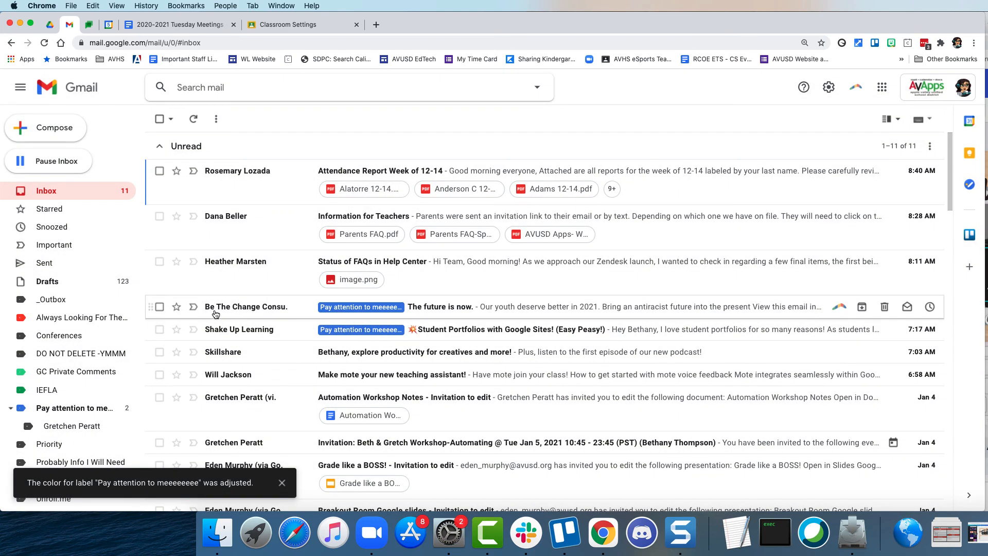
Step: Add the labels "Always Looking For These Mails" and "GC Private Comments" to the "The future is now." email
click(160, 306)
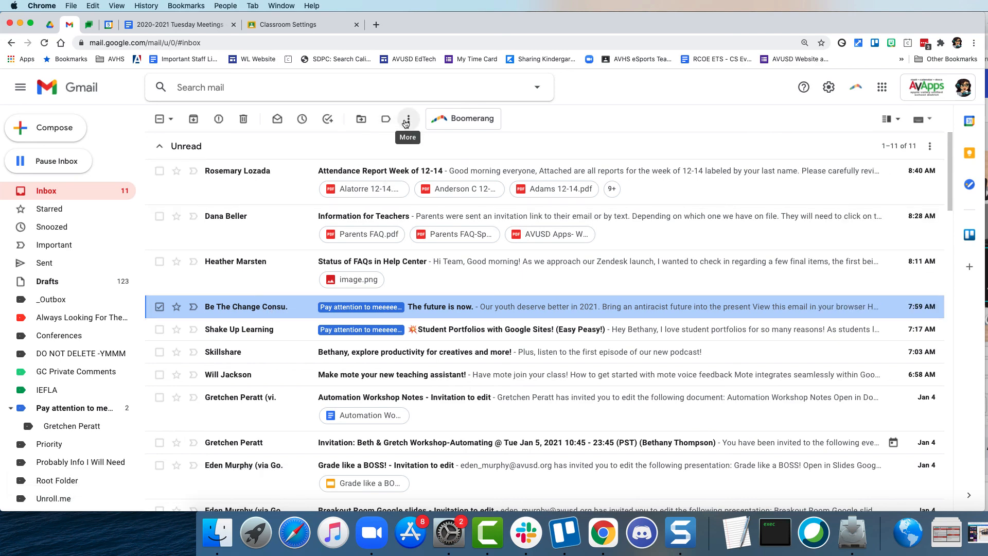
click(386, 119)
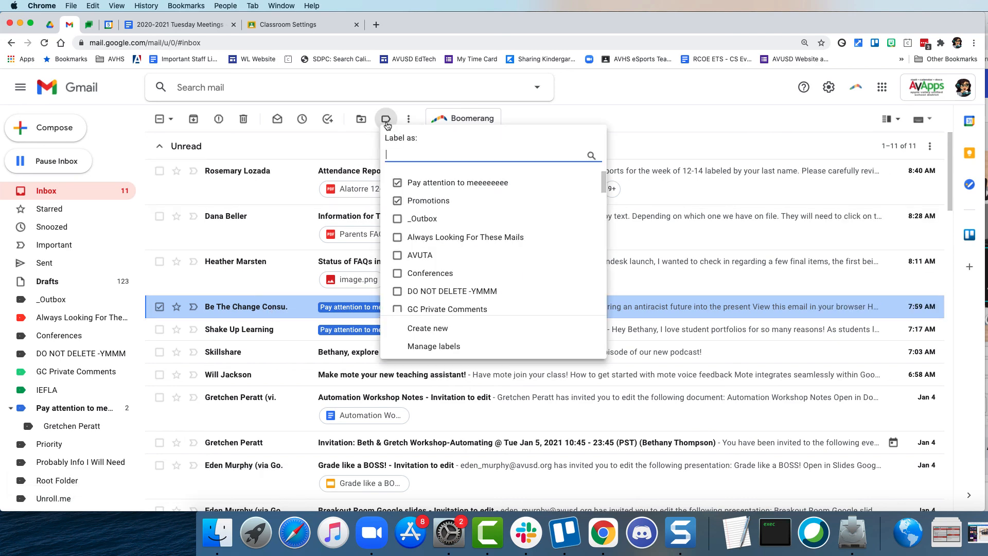
click(397, 237)
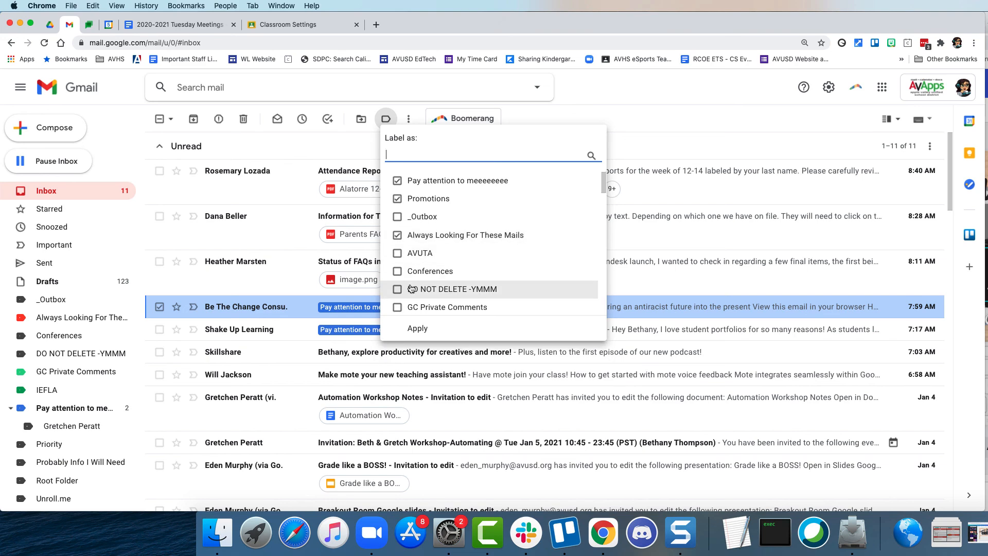
click(431, 329)
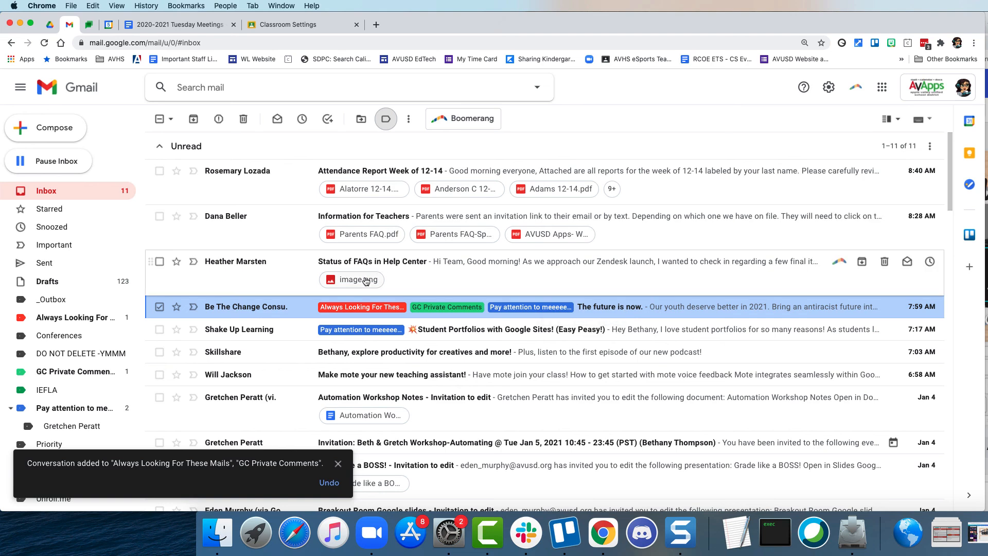
drag(351, 307, 346, 317)
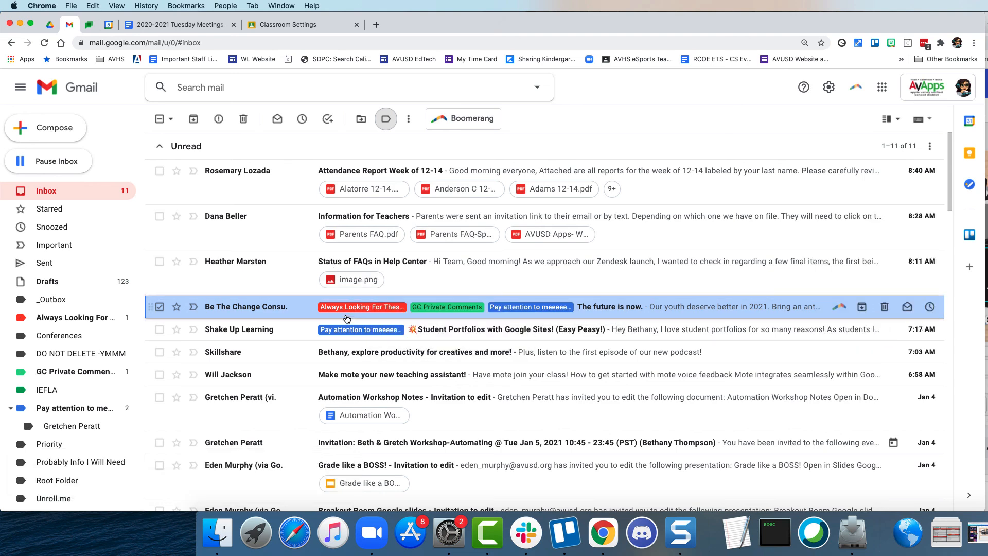